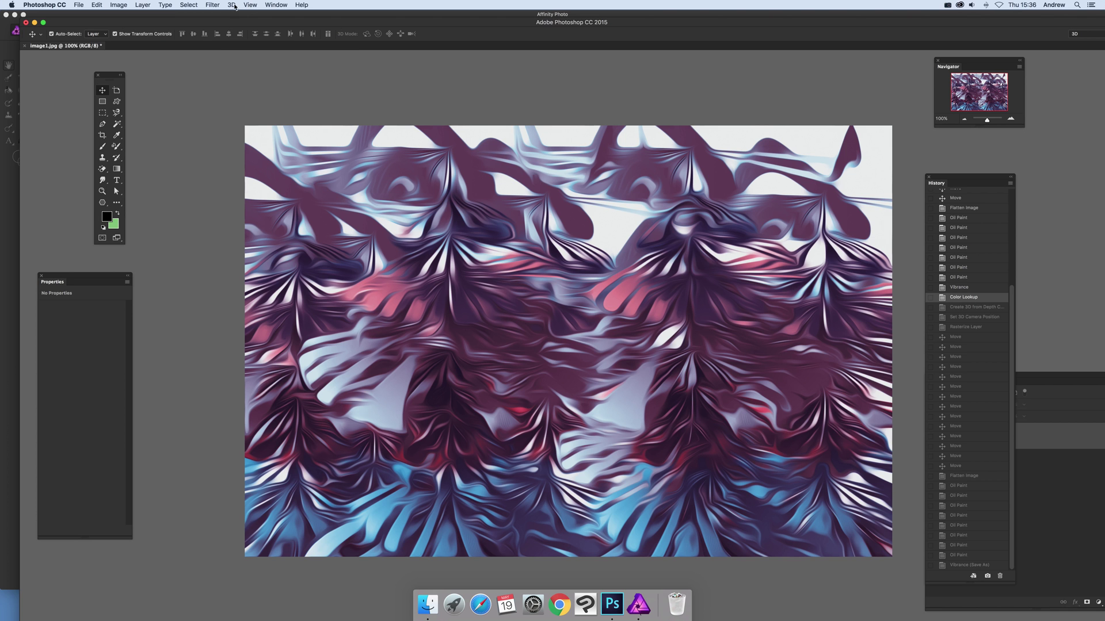
- Generate a Cylinder 3D mesh from the painted image's depth map
left_click(233, 5)
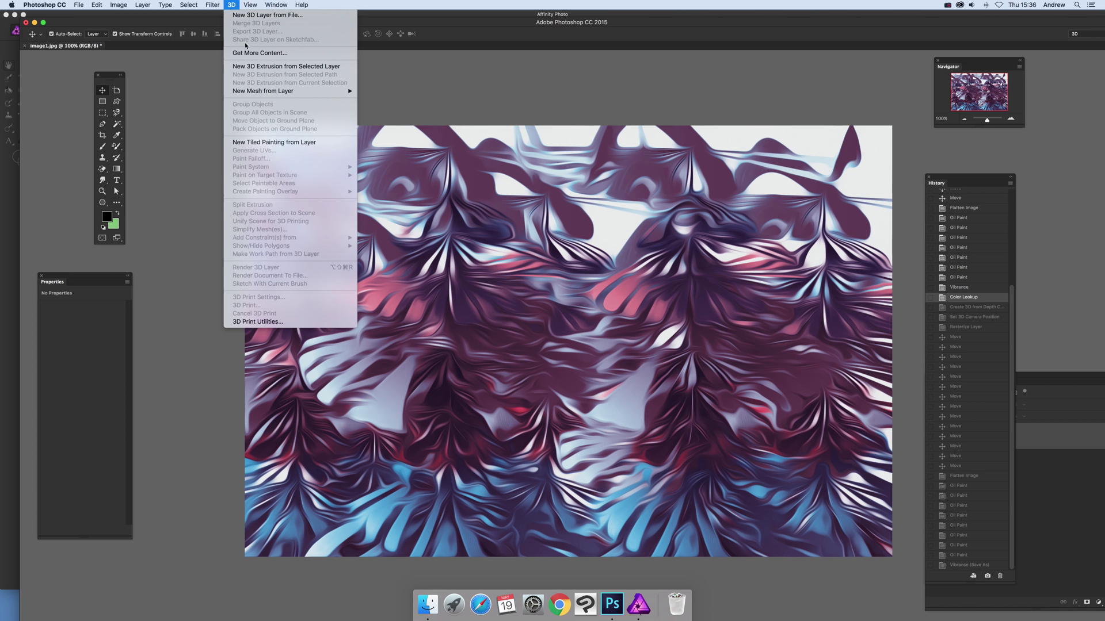
mouse_move(249, 92)
mouse_move(384, 108)
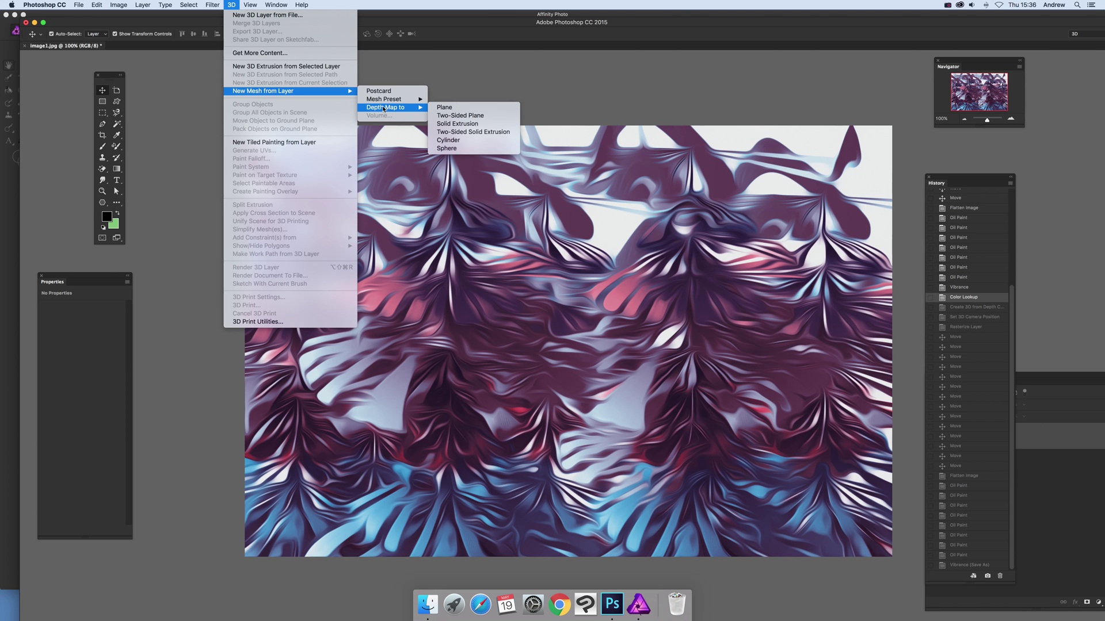
left_click(449, 140)
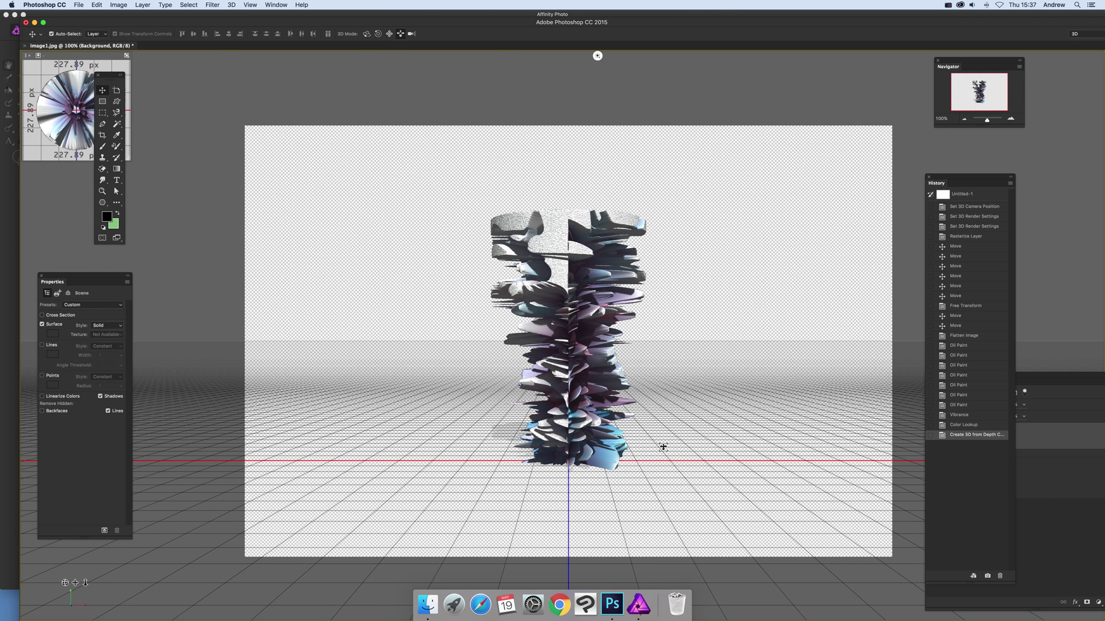
- Orbit, pan and dolly the 3D camera close so the column fills the canvas
left_click_drag(664, 446, 793, 612)
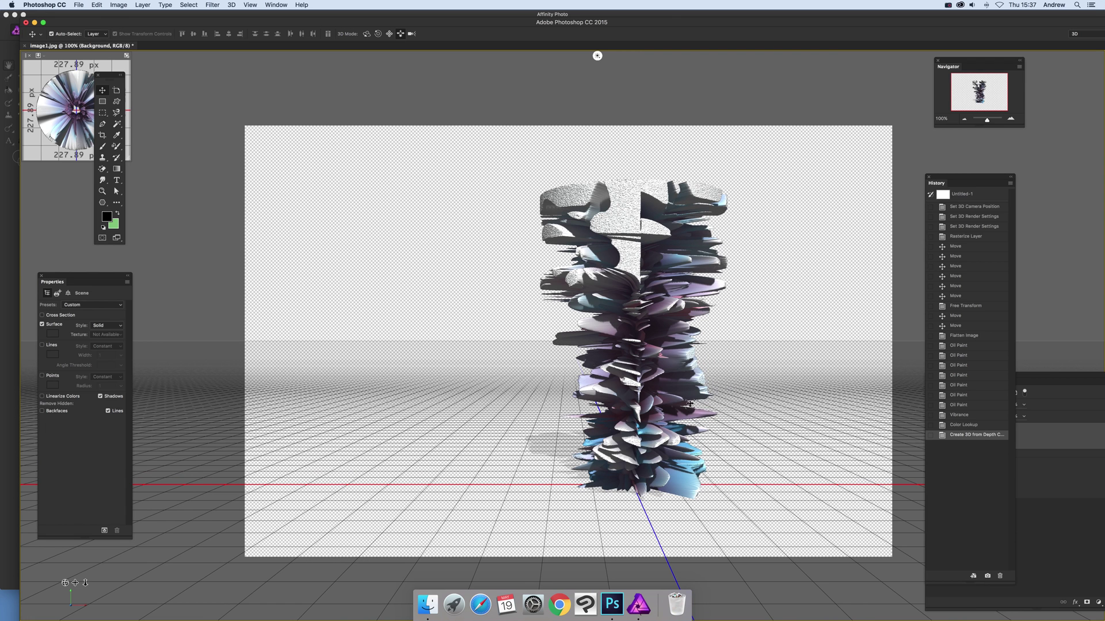
left_click(615, 329)
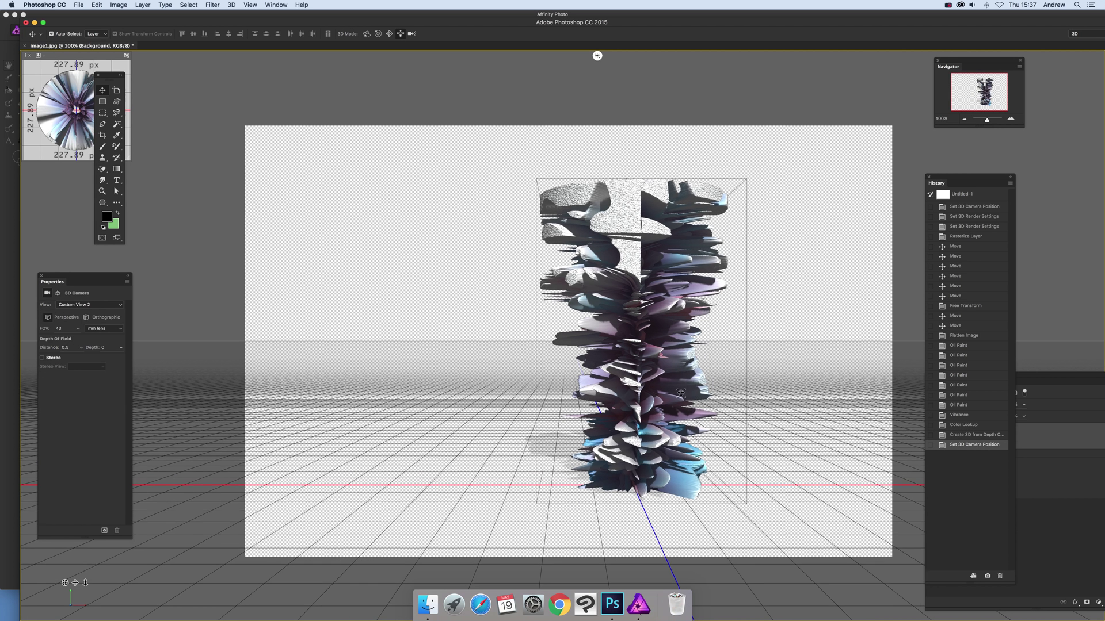
scroll(681, 393, "up", 10)
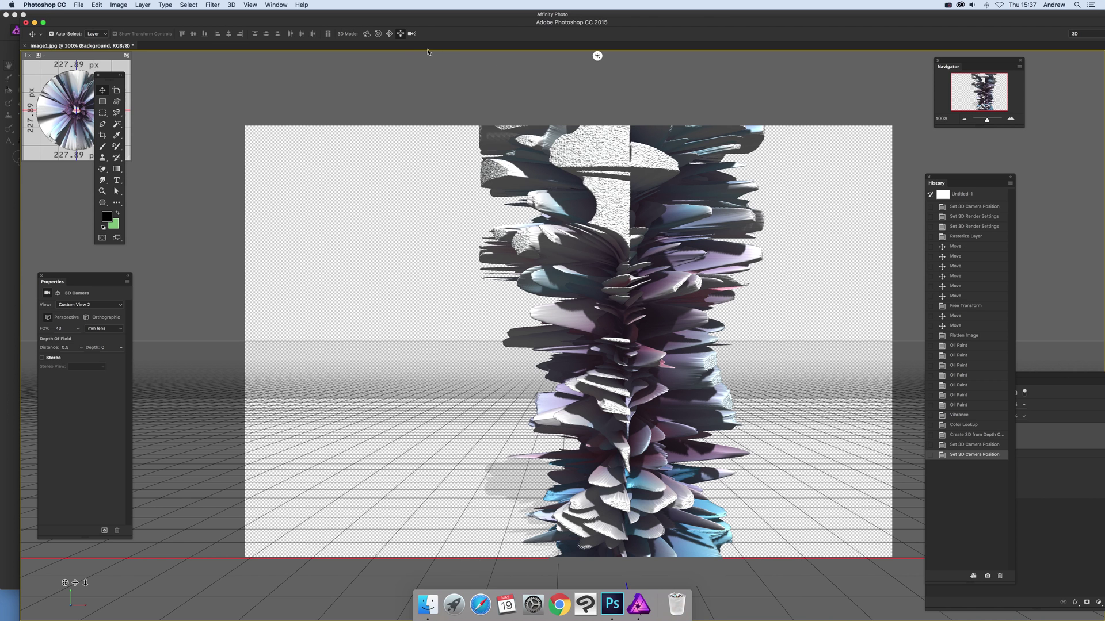
left_click_drag(685, 276, 576, 277)
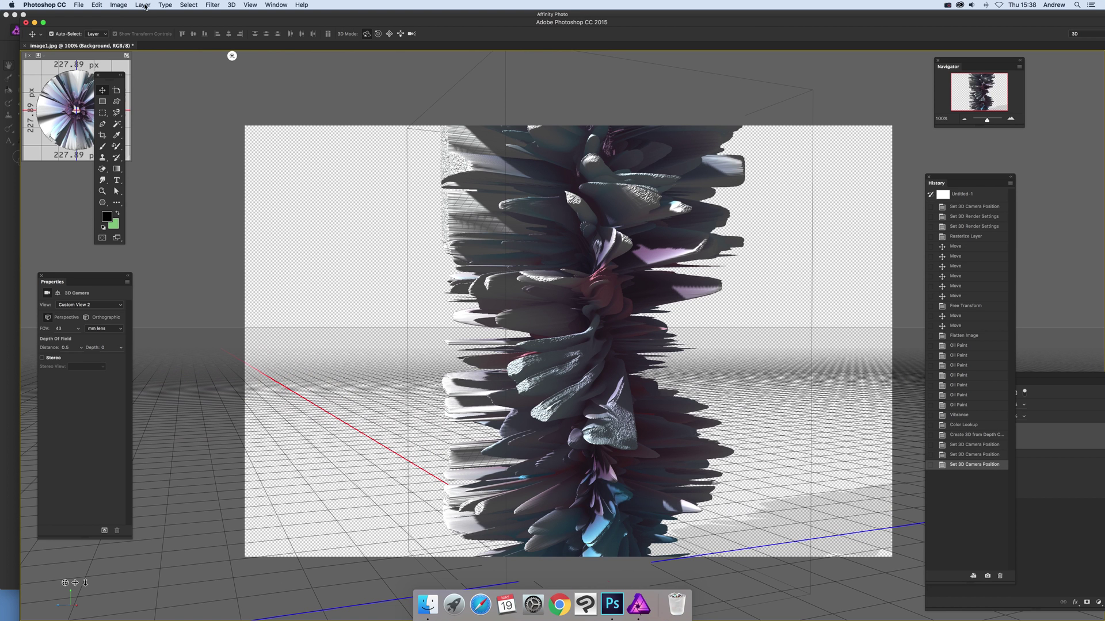
- Rasterize the 3D layer and drag copies of the column sideways to tile the canvas
left_click(144, 5)
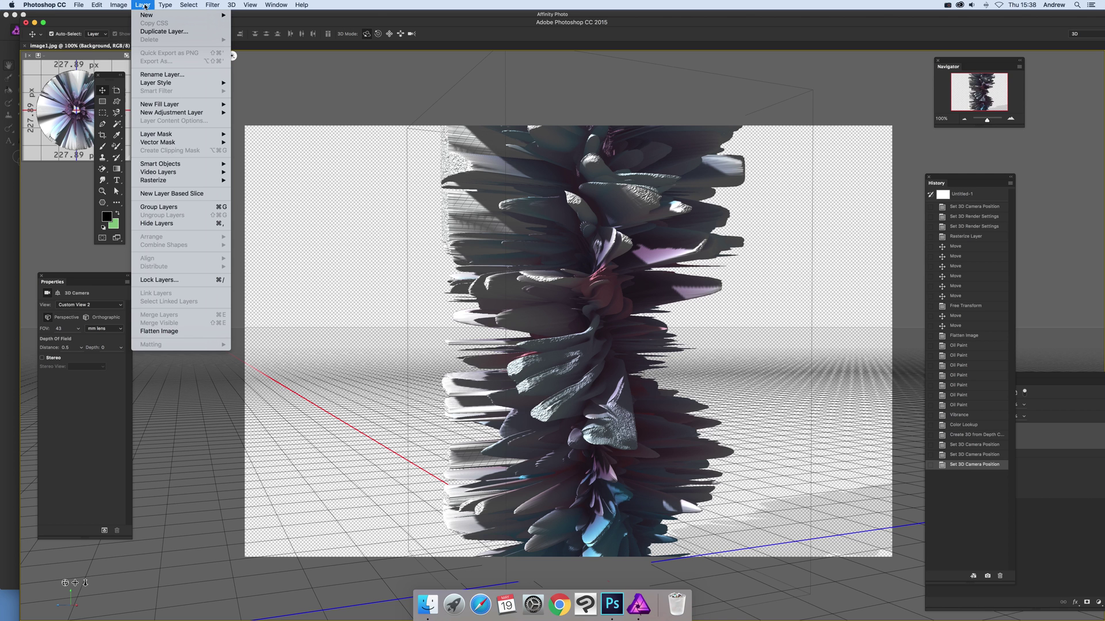
mouse_move(183, 180)
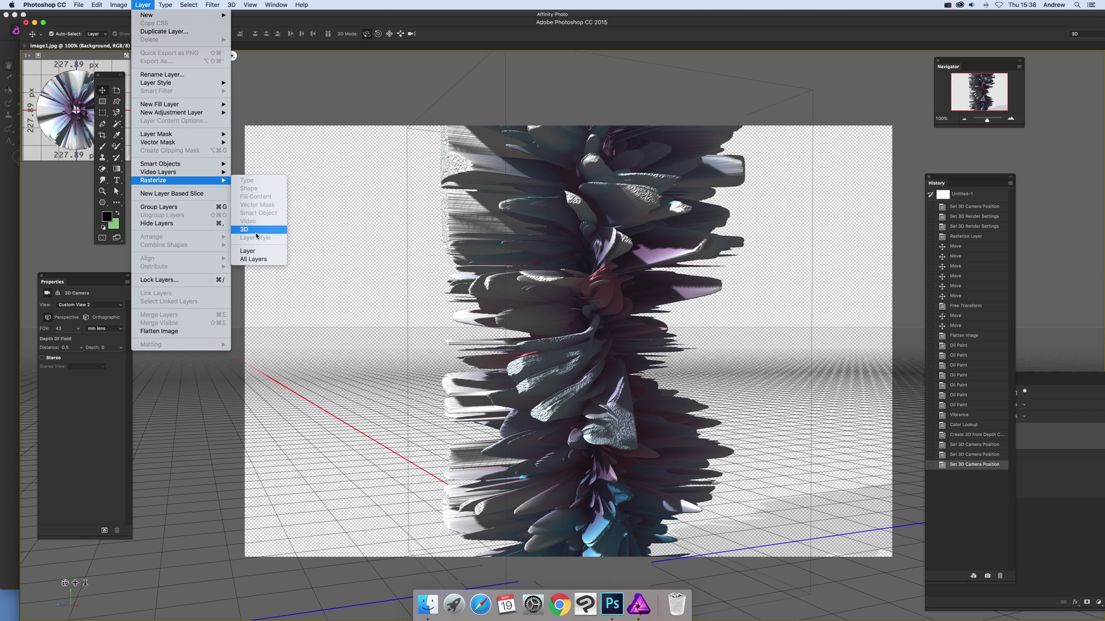
left_click(248, 251)
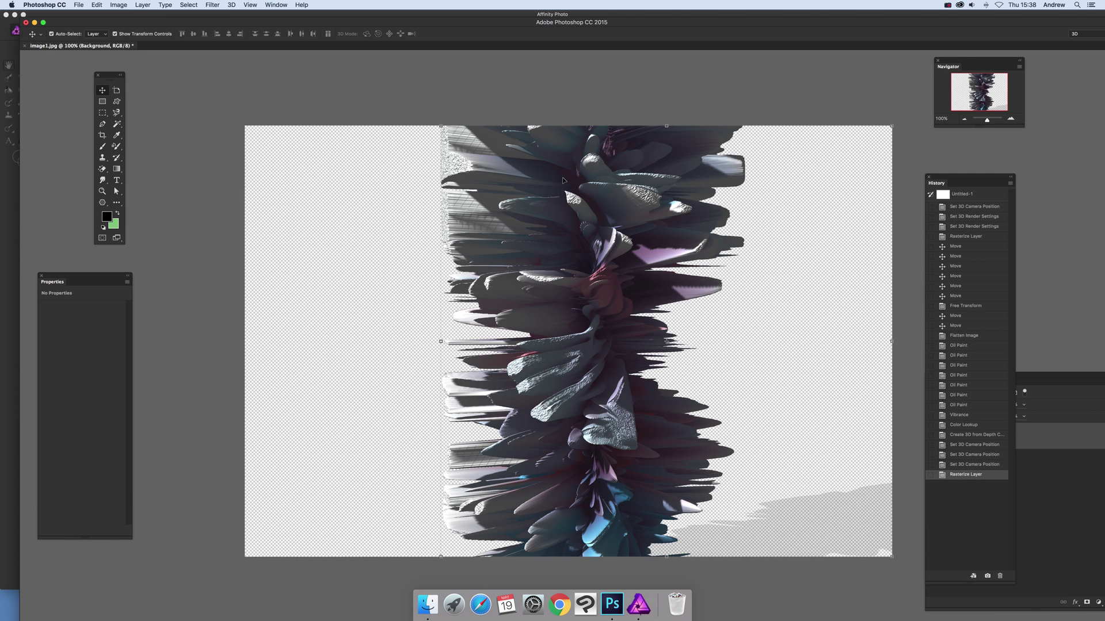
left_click_drag(603, 188, 460, 202)
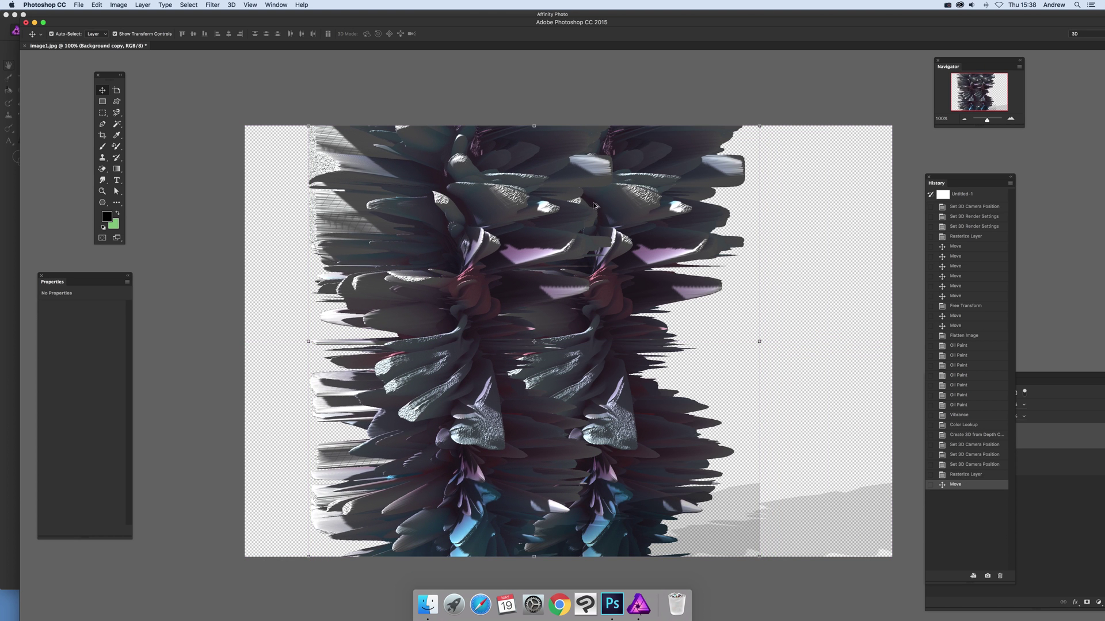
left_click_drag(532, 199, 759, 202)
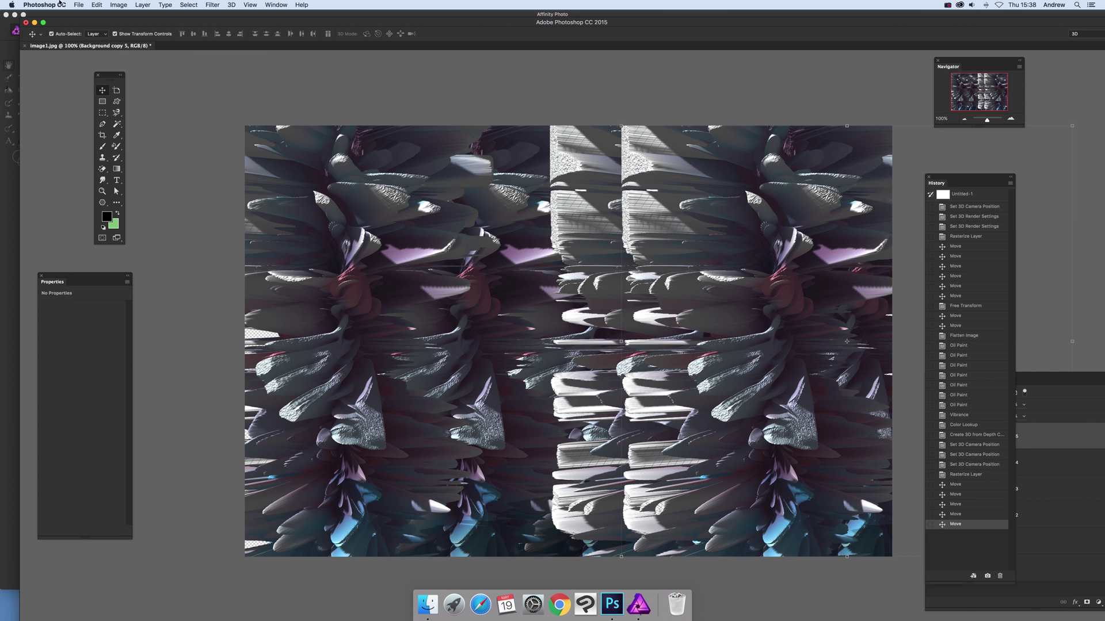
- Flip the right-hand copy vertically and horizontally, then flatten all layers into one image
left_click(97, 5)
mouse_move(173, 188)
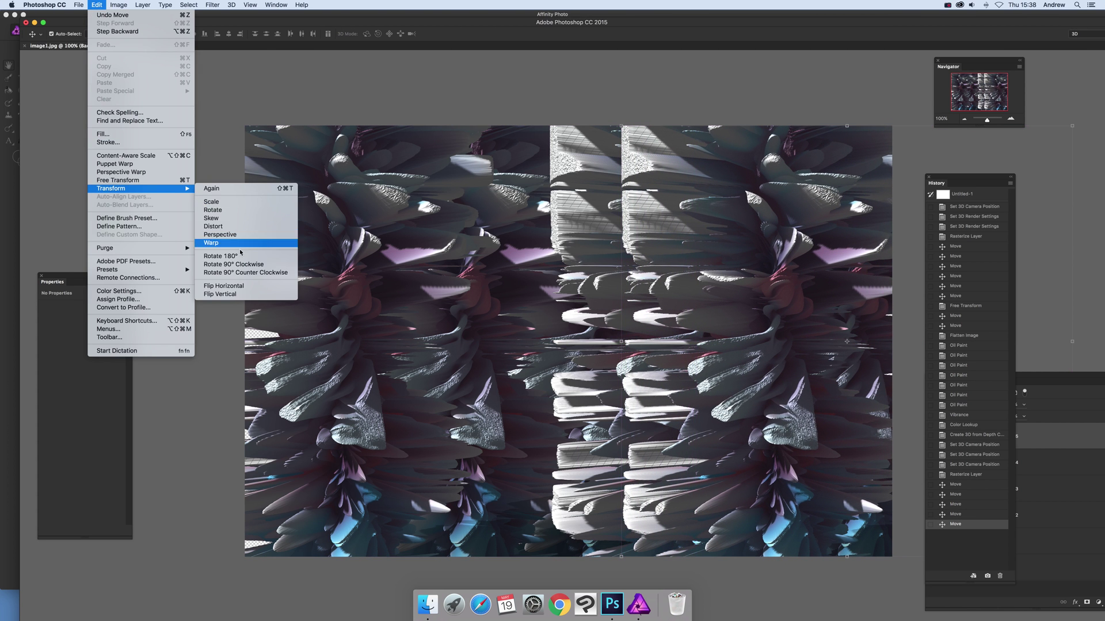
left_click(230, 294)
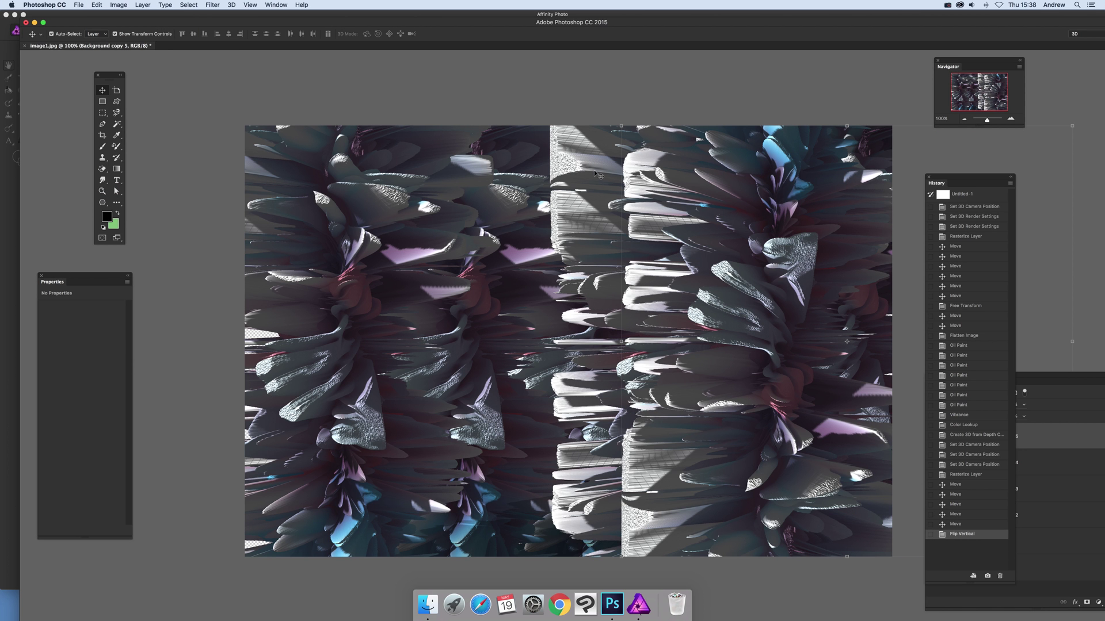
left_click(97, 5)
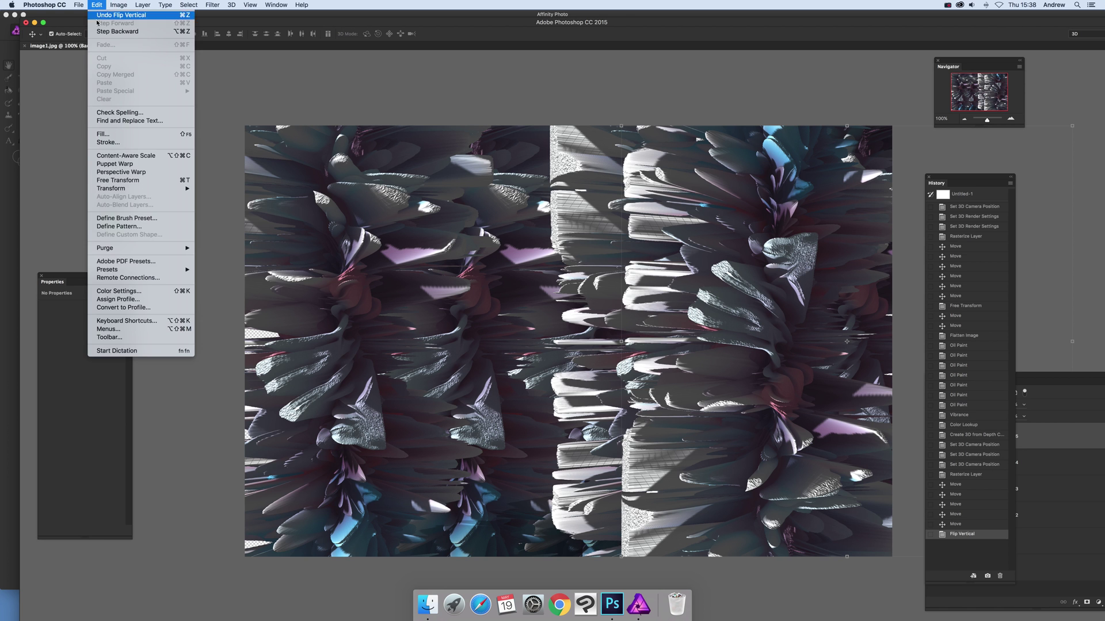
mouse_move(141, 188)
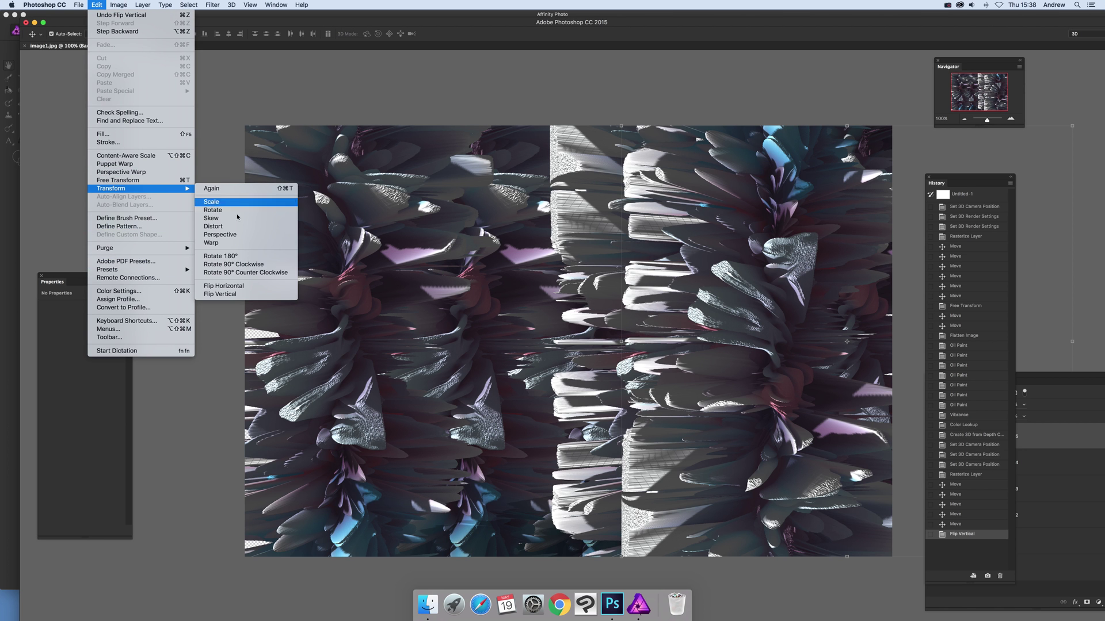
left_click(221, 286)
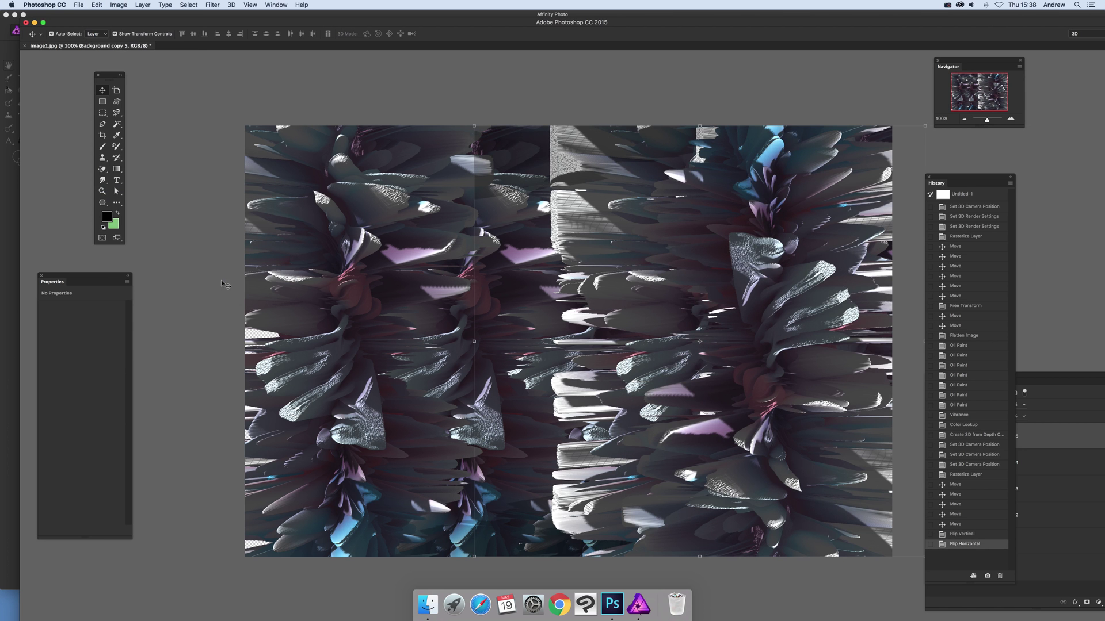
left_click(142, 4)
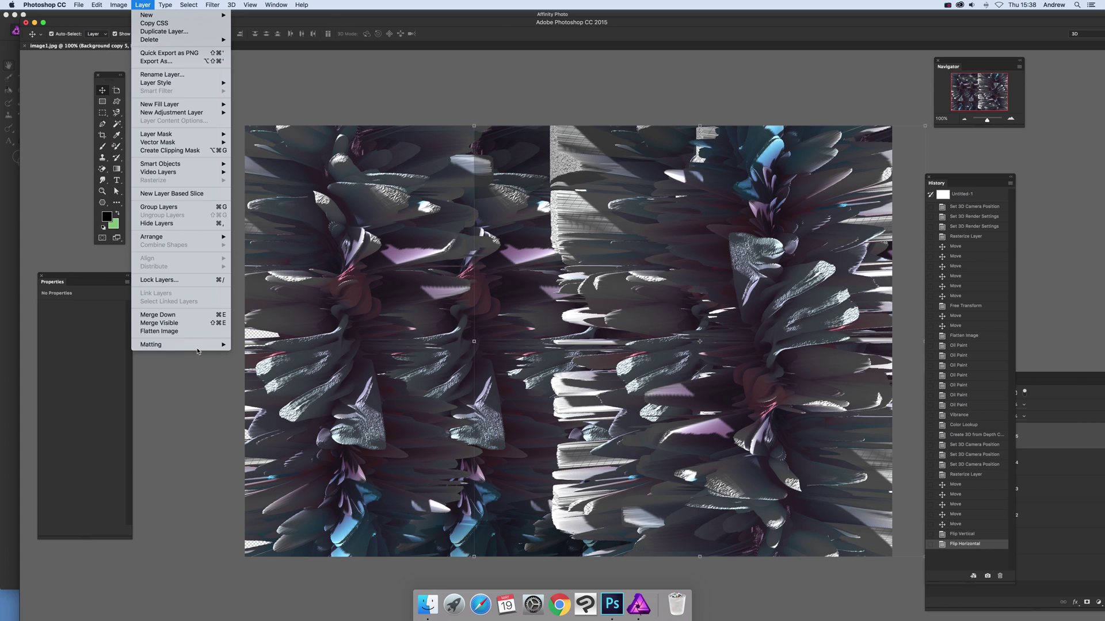
left_click(180, 333)
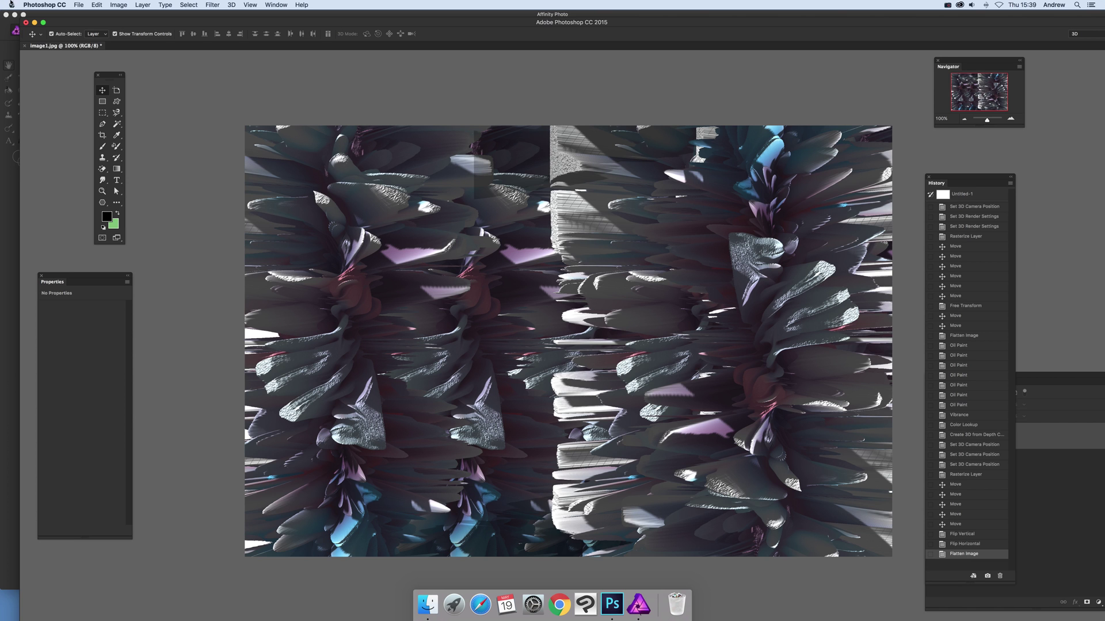
- Apply a Vibrance adjustment with Vibrance +41 and Saturation +38
left_click(118, 5)
mouse_move(147, 28)
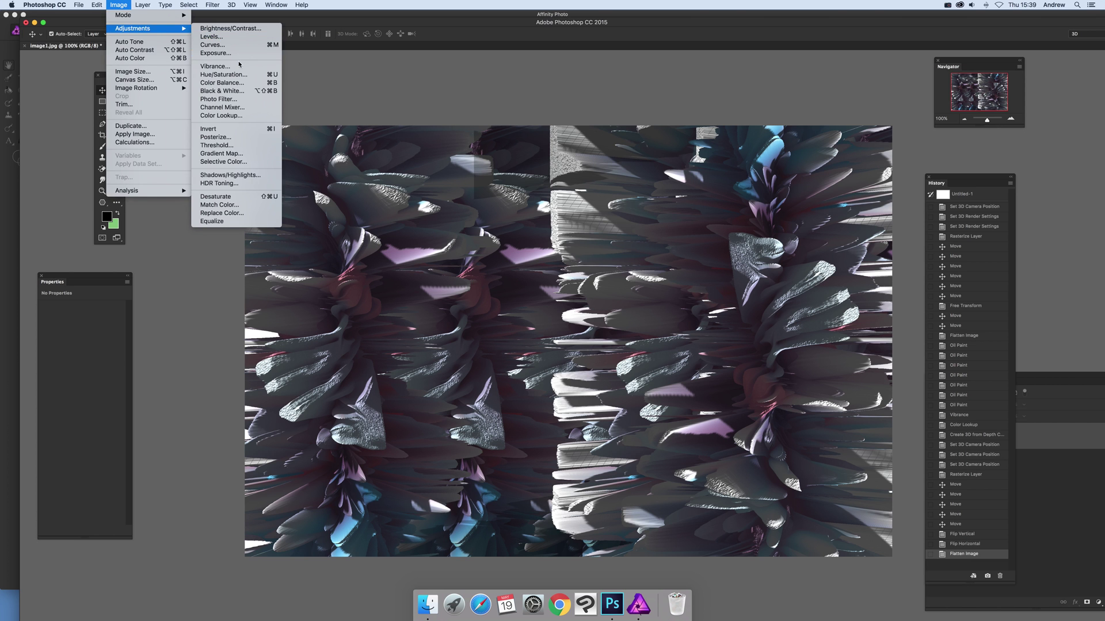
left_click(214, 66)
left_click_drag(548, 283, 568, 310)
left_click(601, 271)
key("v")
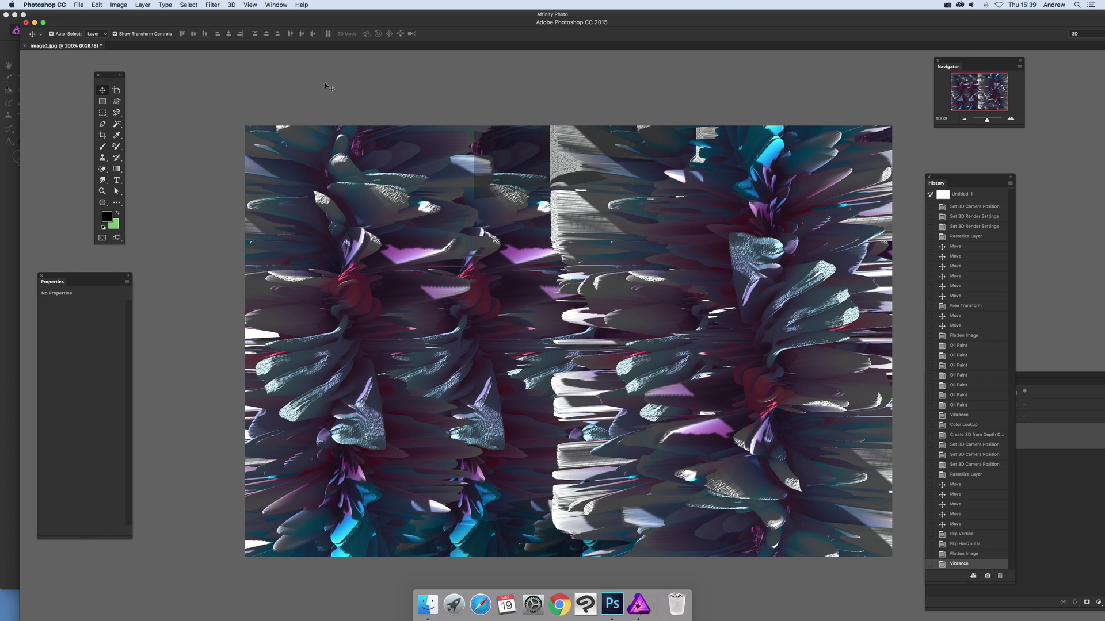
- Apply the Oil Paint filter to the image
left_click(221, 4)
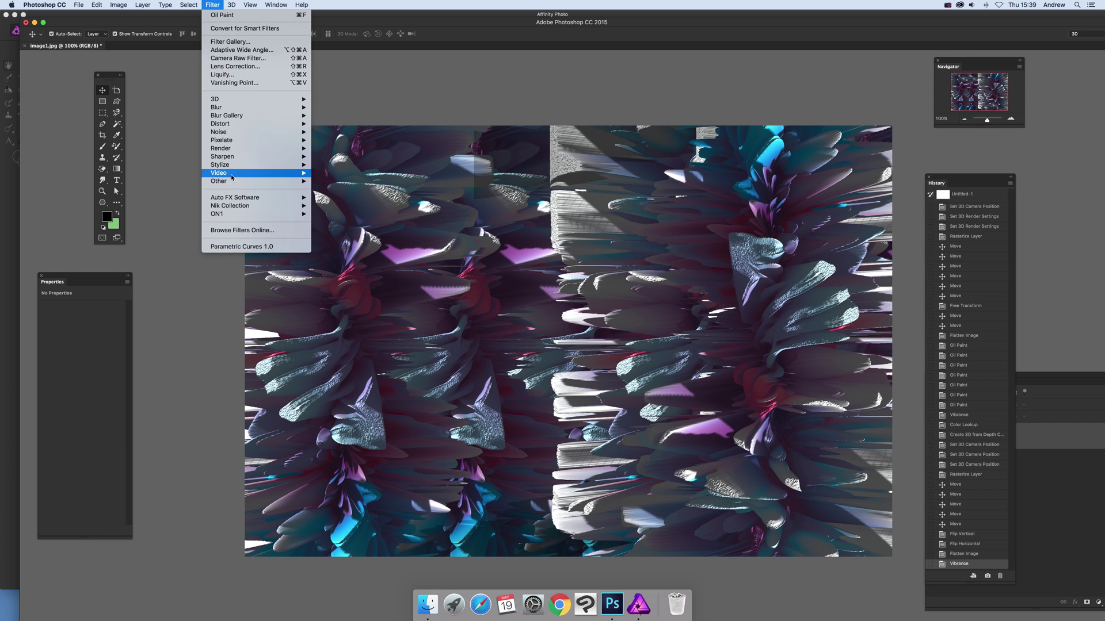
mouse_move(230, 166)
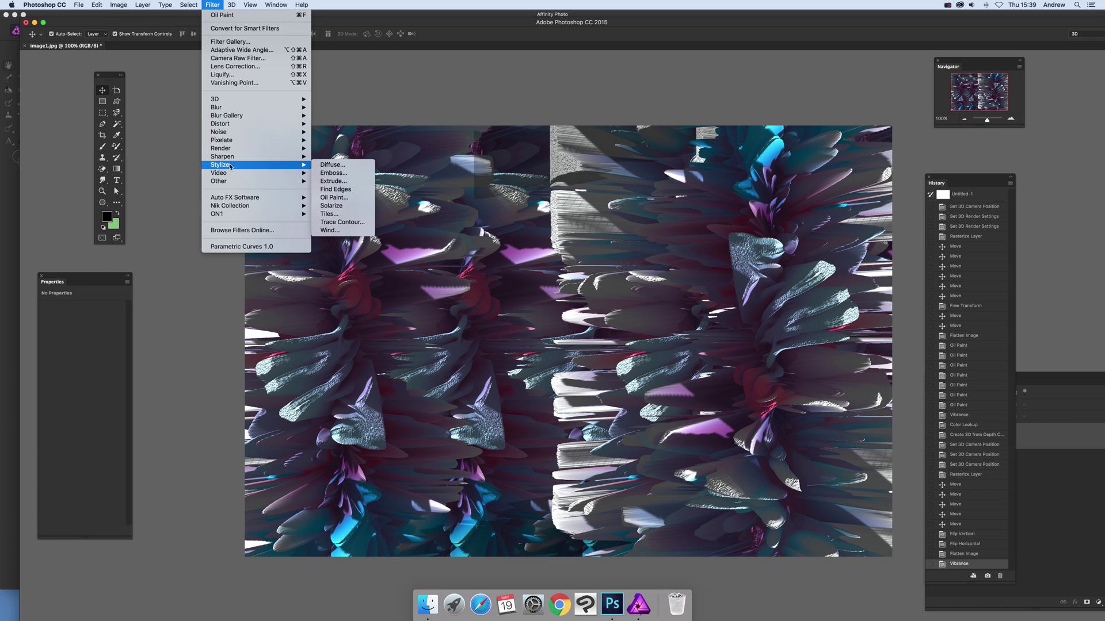
left_click(339, 197)
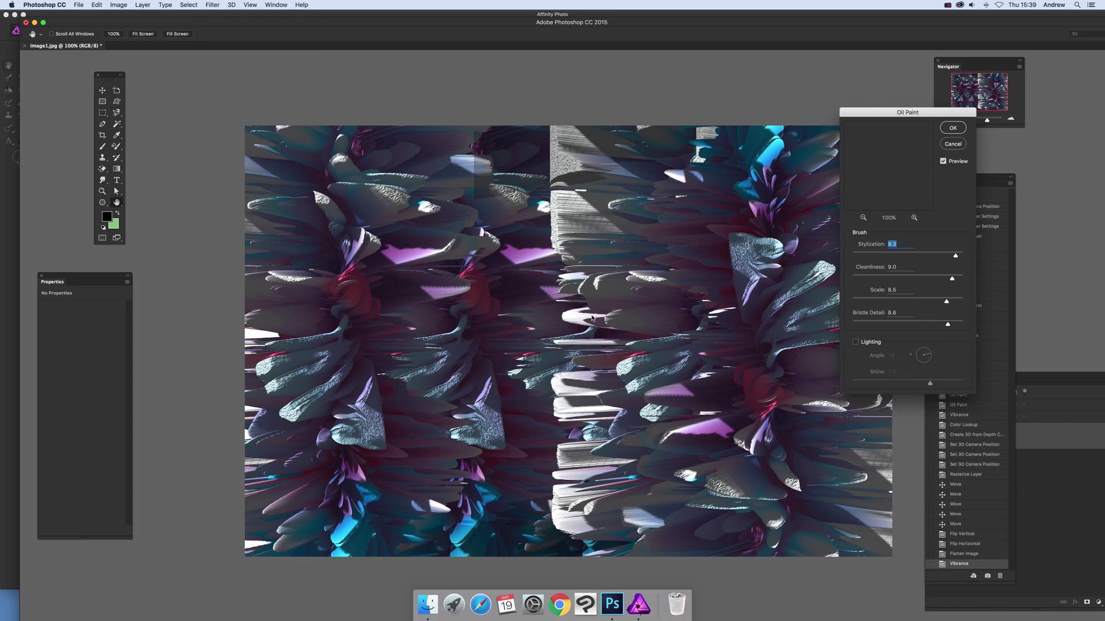
left_click(952, 127)
- Reapply Oil Paint five more times to smooth the image into swirls
left_click(212, 5)
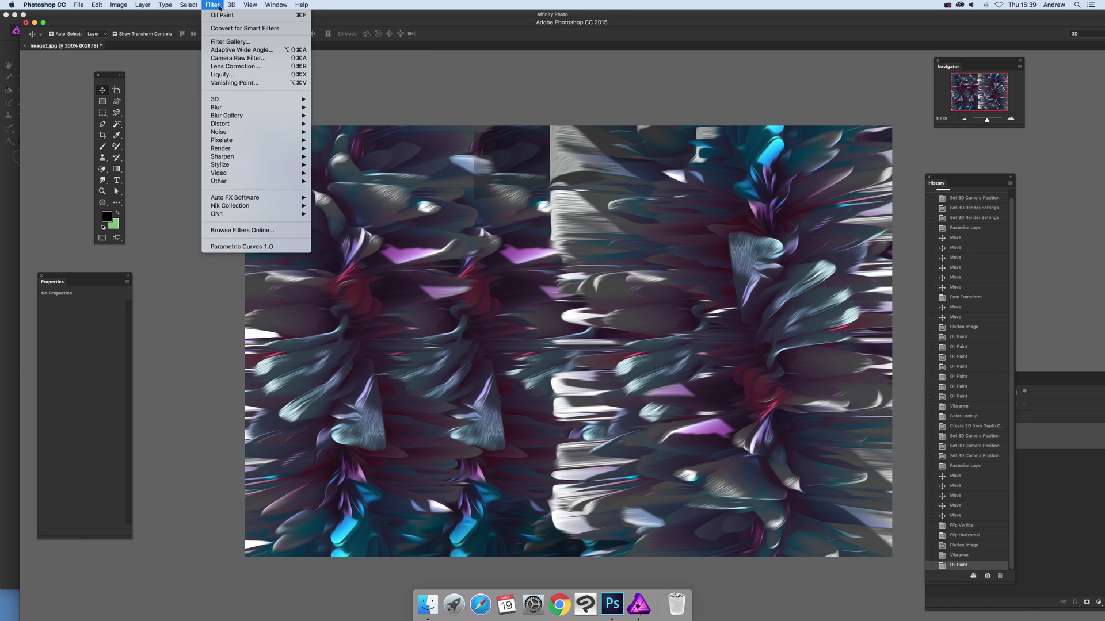
left_click(220, 16)
left_click(213, 4)
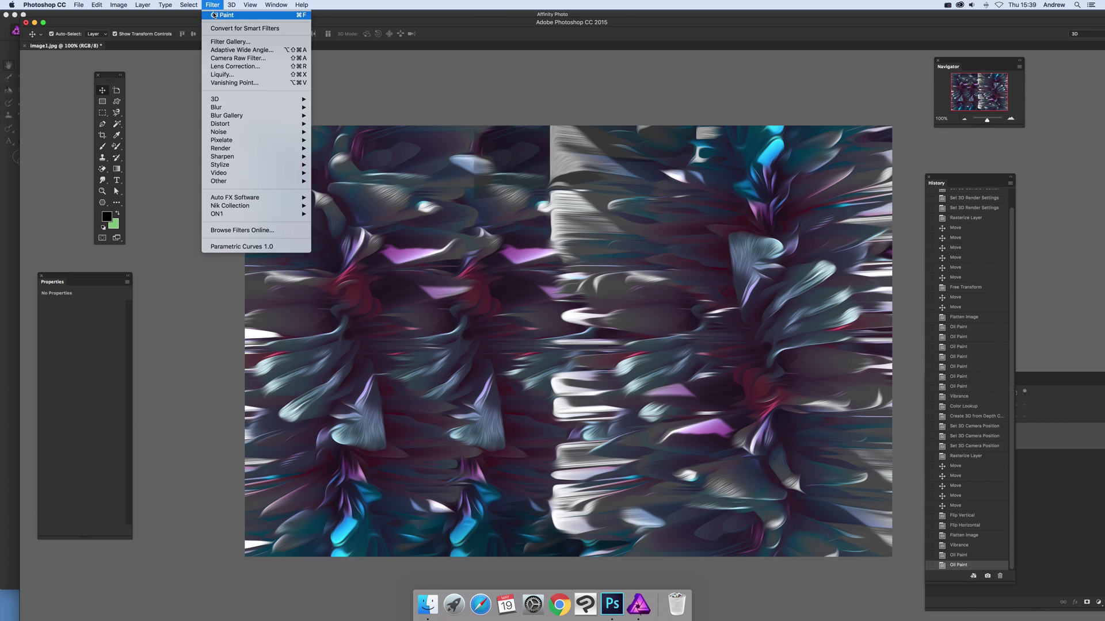
left_click(212, 12)
left_click(212, 5)
left_click(212, 14)
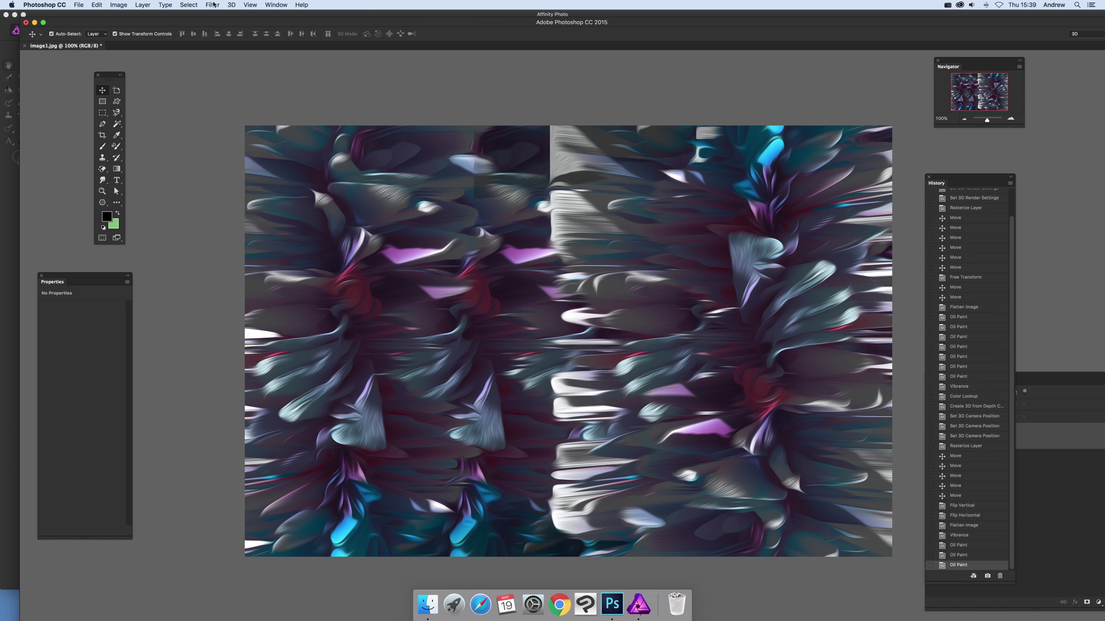
left_click(213, 5)
left_click(213, 15)
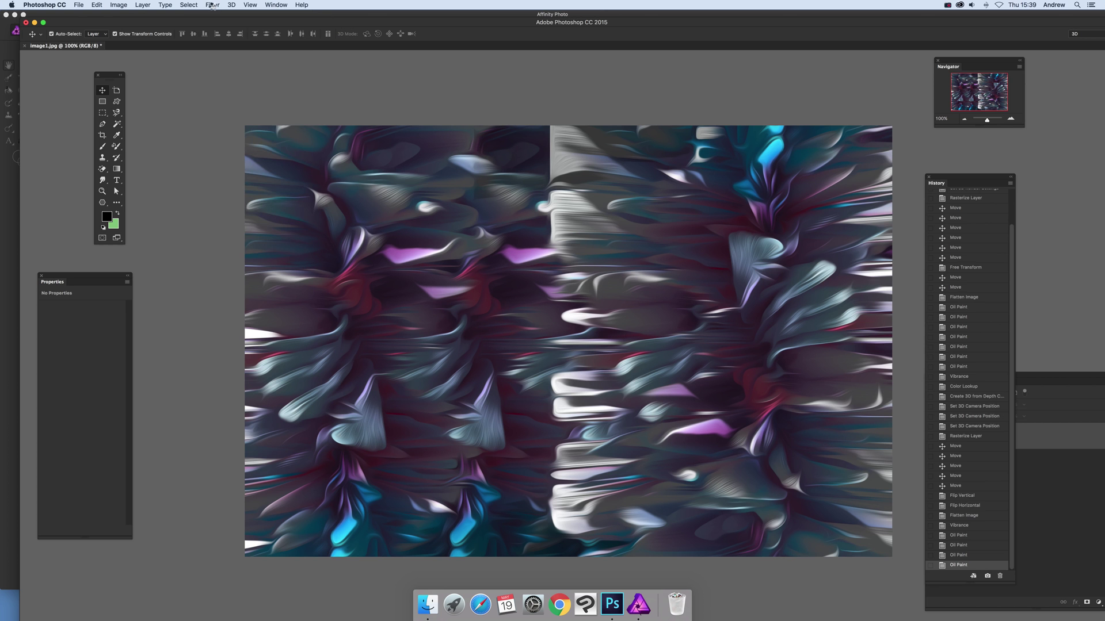
left_click(212, 4)
left_click(214, 15)
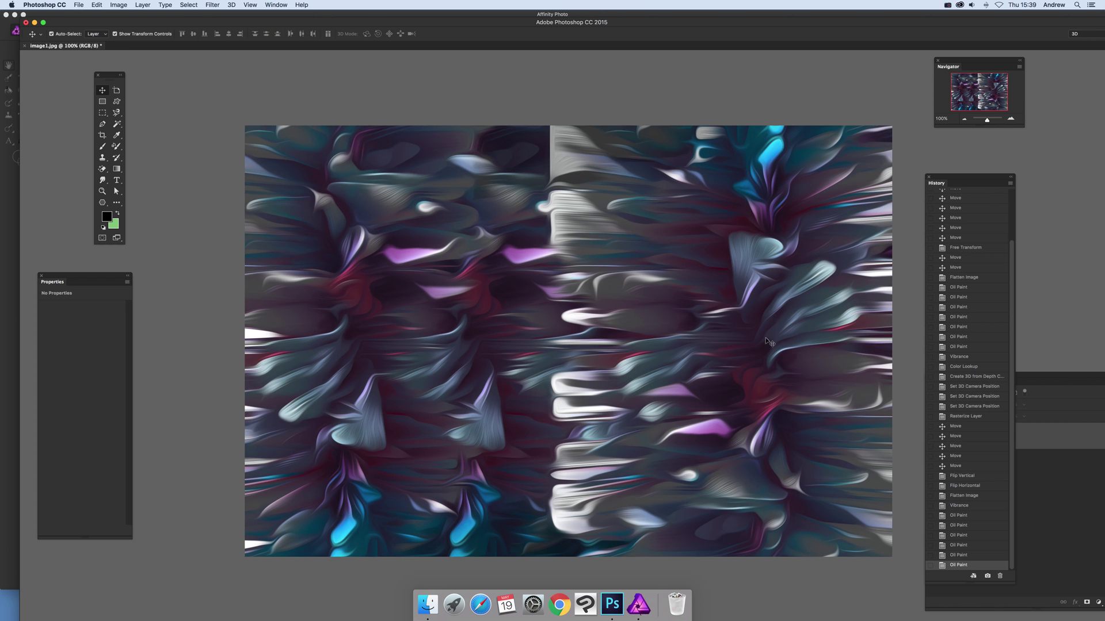
- Add a second Vibrance adjustment with Vibrance +37 and Saturation +55
left_click(119, 4)
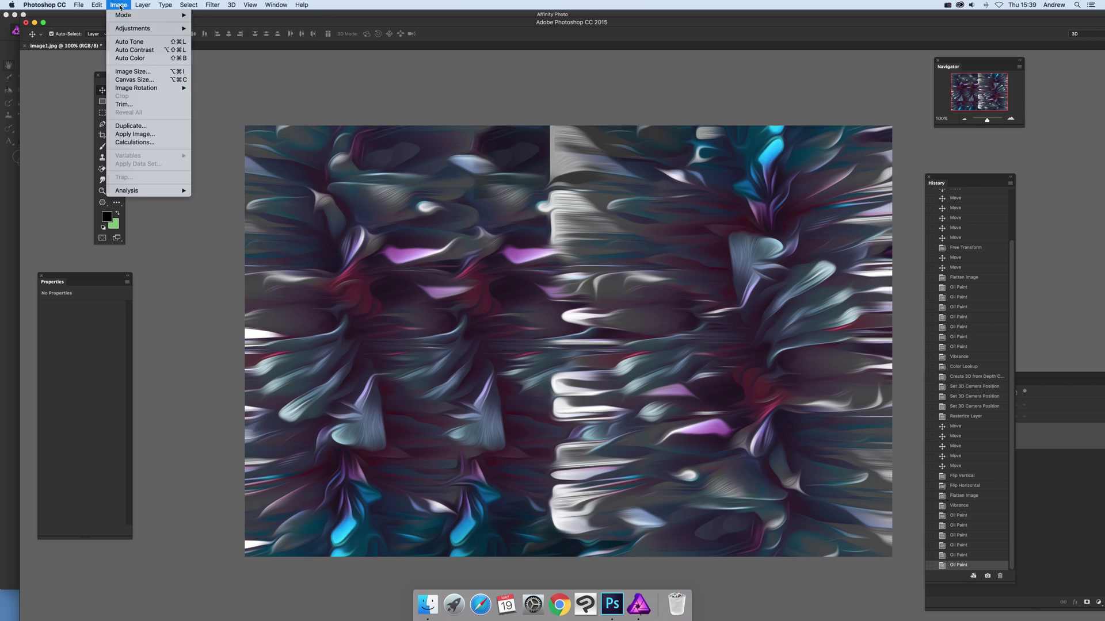
mouse_move(122, 28)
left_click(246, 68)
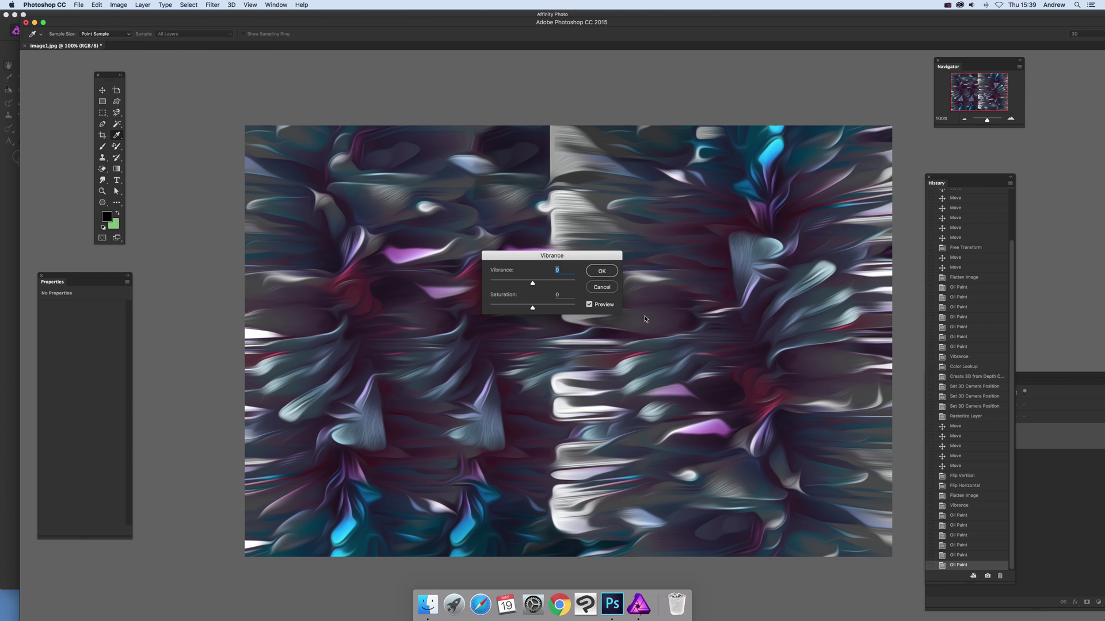
left_click(548, 283)
left_click(555, 309)
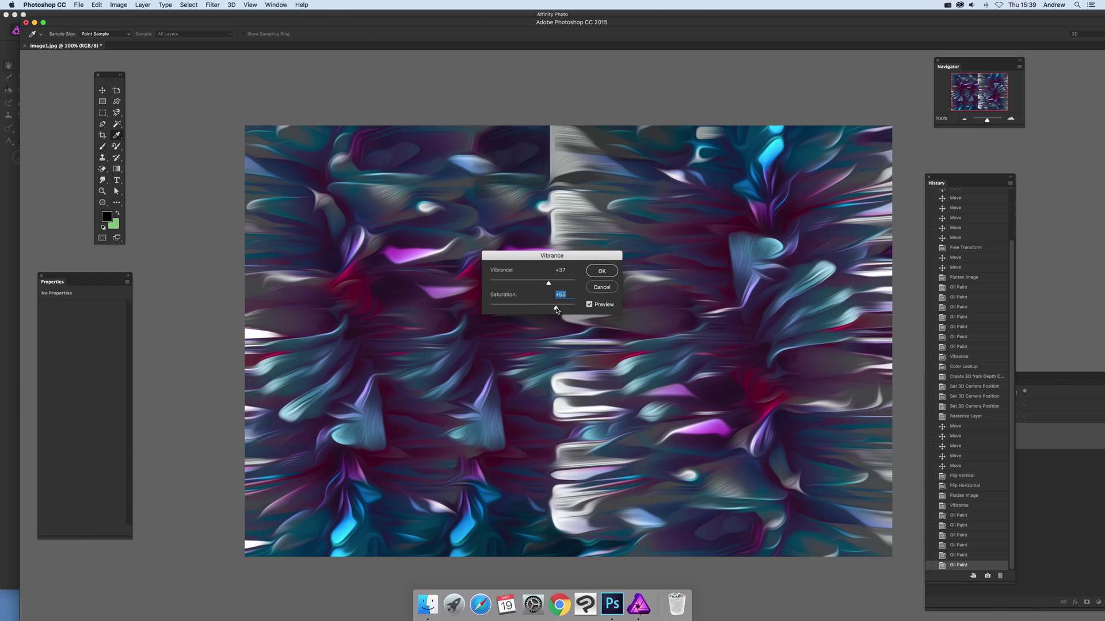
left_click(604, 277)
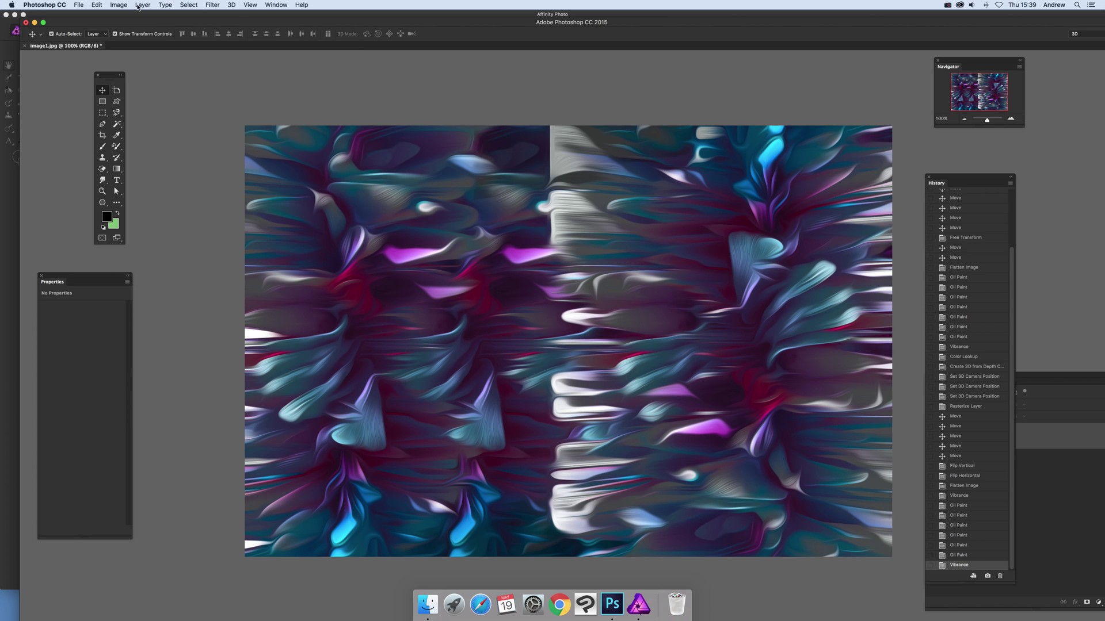
left_click(77, 5)
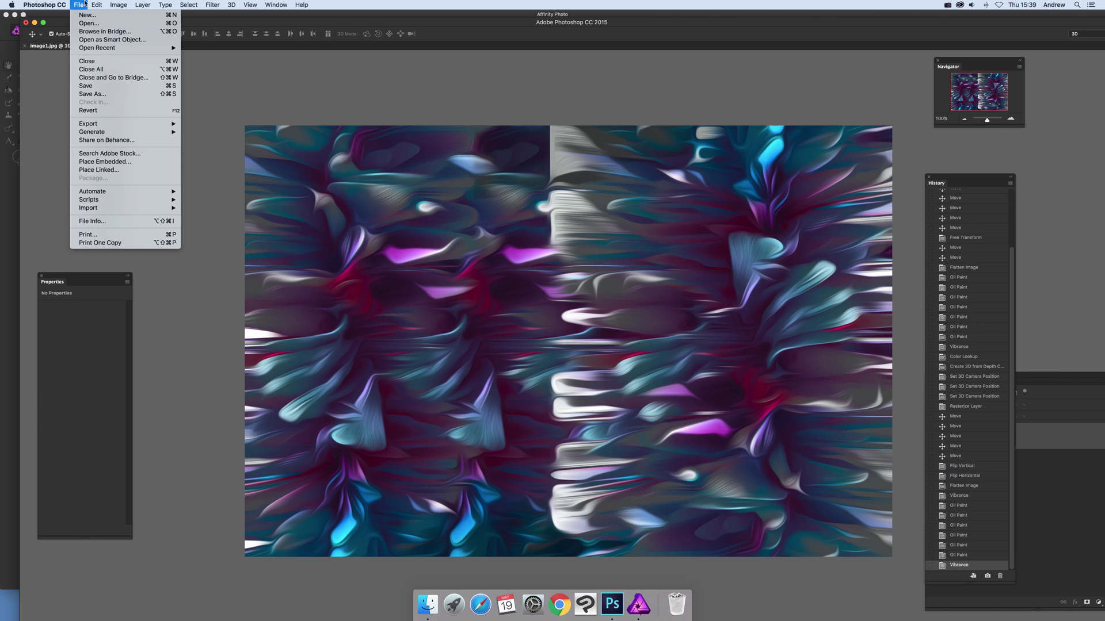
- Save as image1.jpg on the Desktop, replacing the old file, at JPEG quality 12
left_click(88, 94)
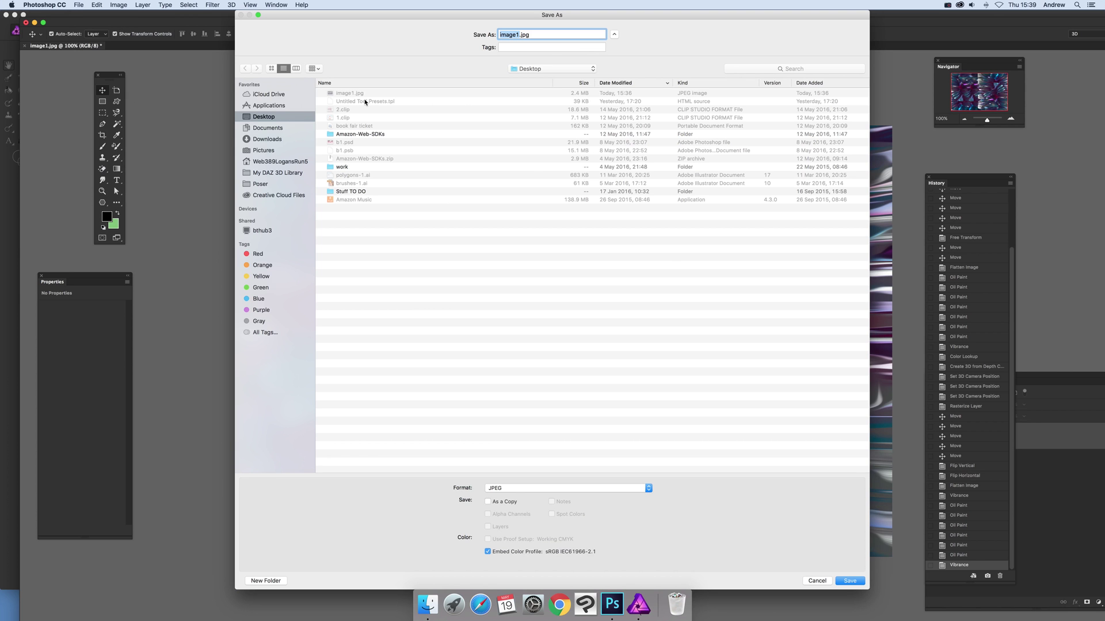
left_click(355, 95)
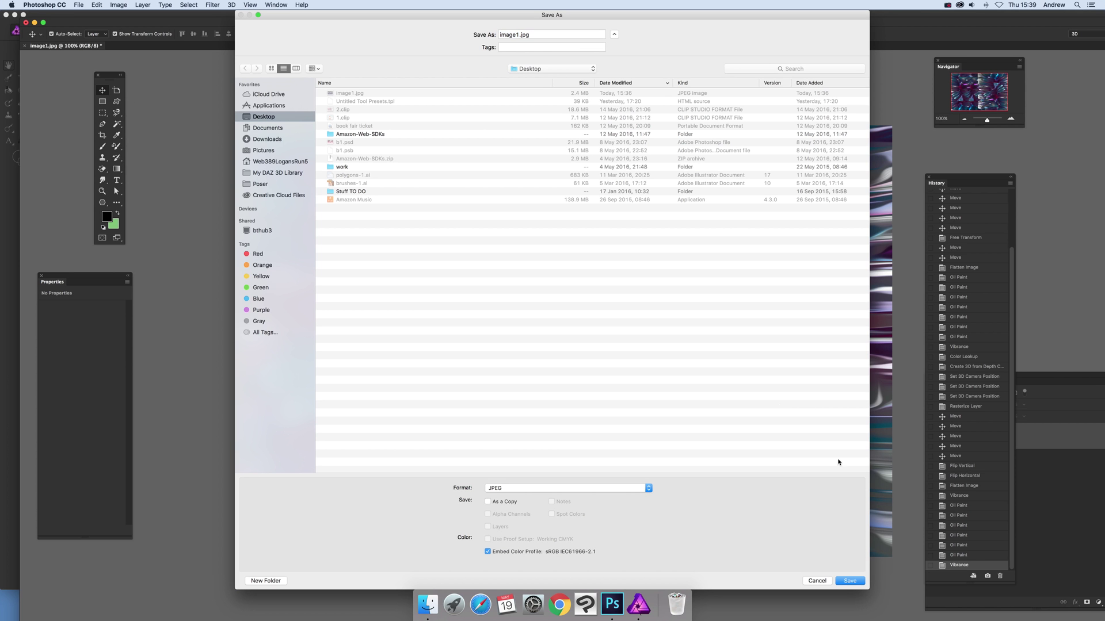
left_click(850, 581)
left_click(615, 72)
left_click(609, 239)
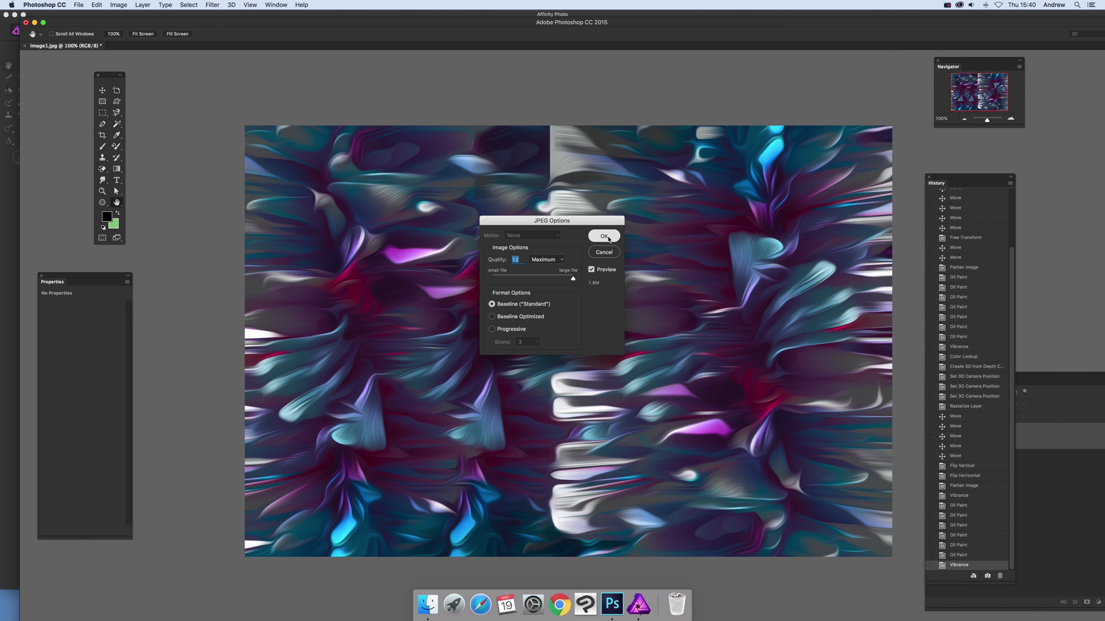
left_click(609, 238)
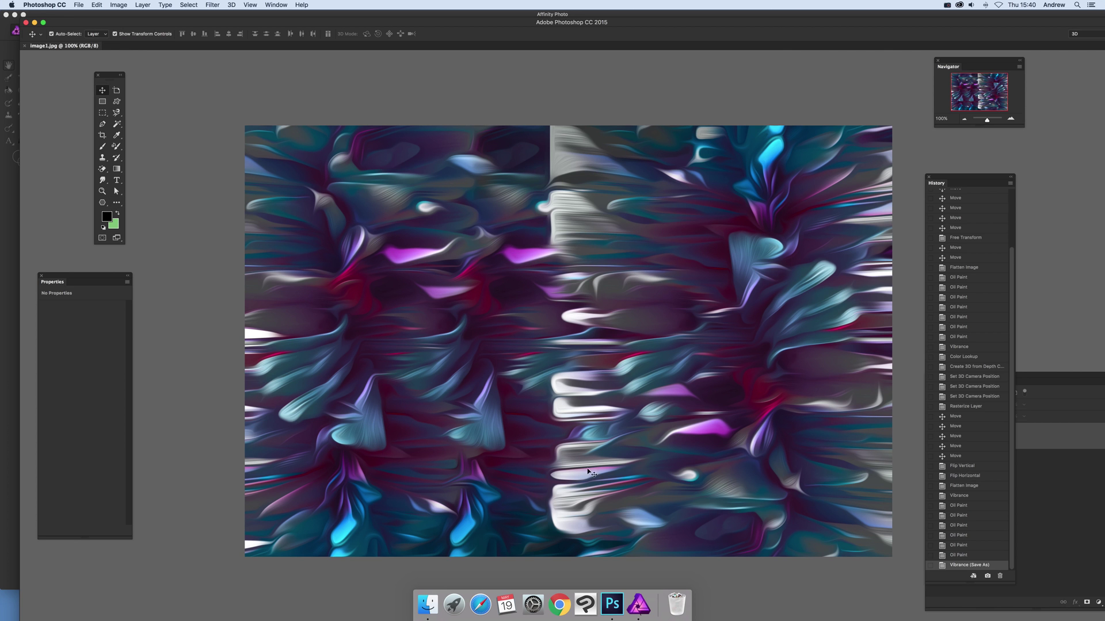
- Switch to Affinity Photo and open image1.jpg from the Desktop
left_click(639, 605)
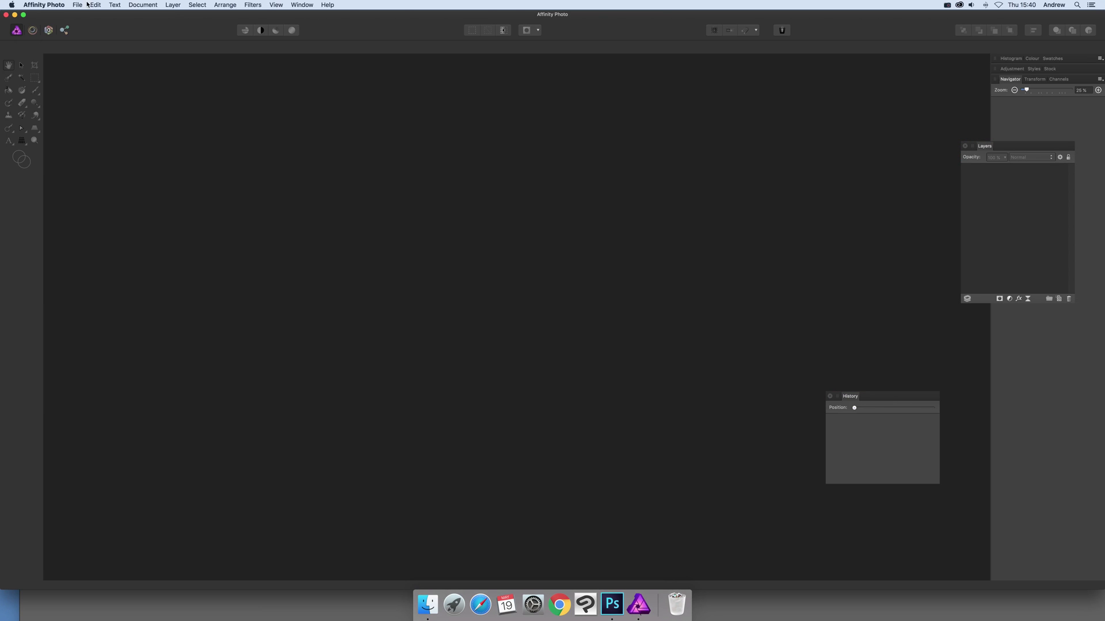
left_click(78, 5)
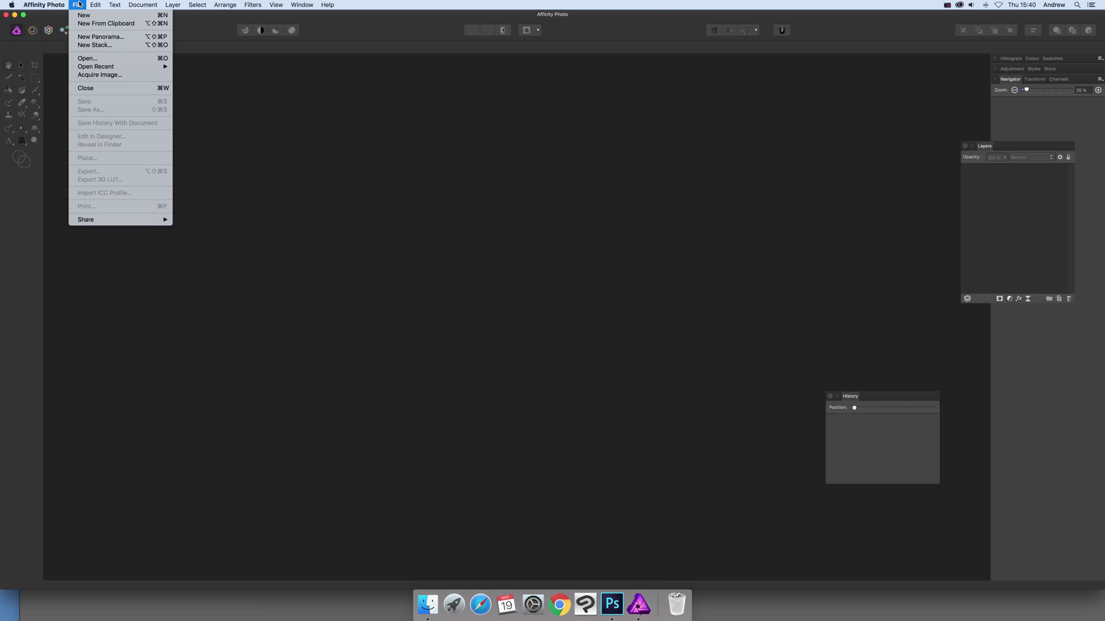
left_click(87, 60)
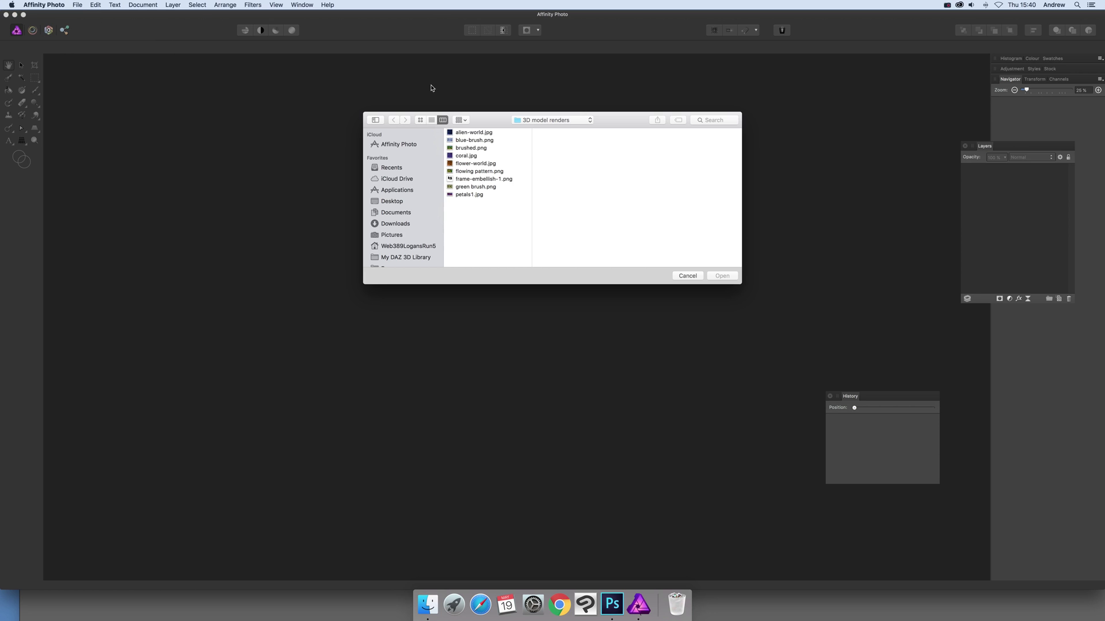
left_click(392, 202)
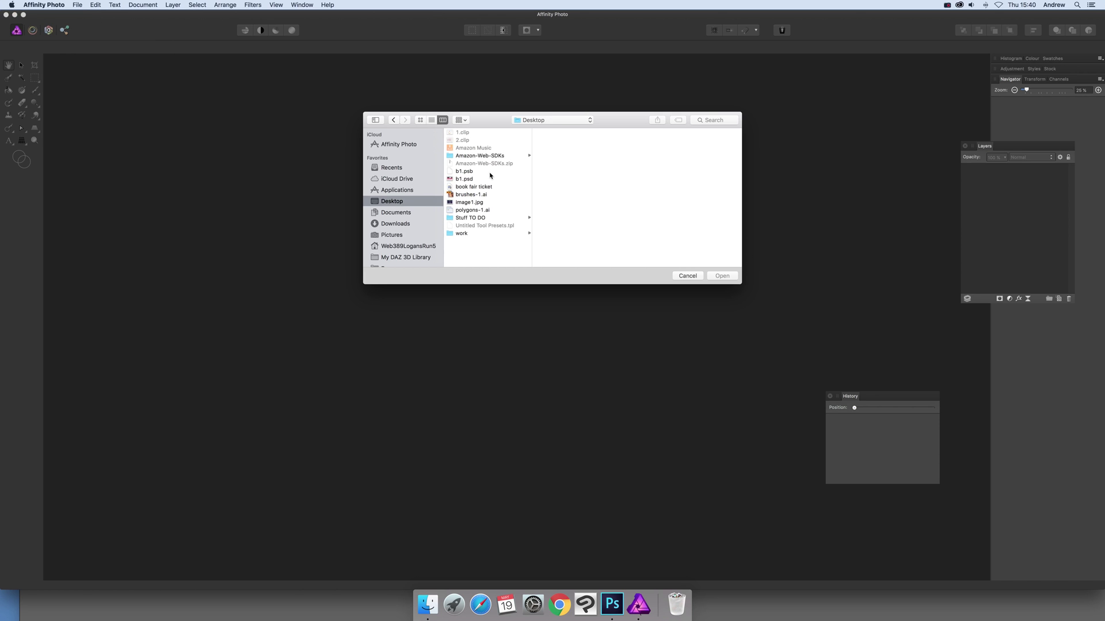
left_click(478, 203)
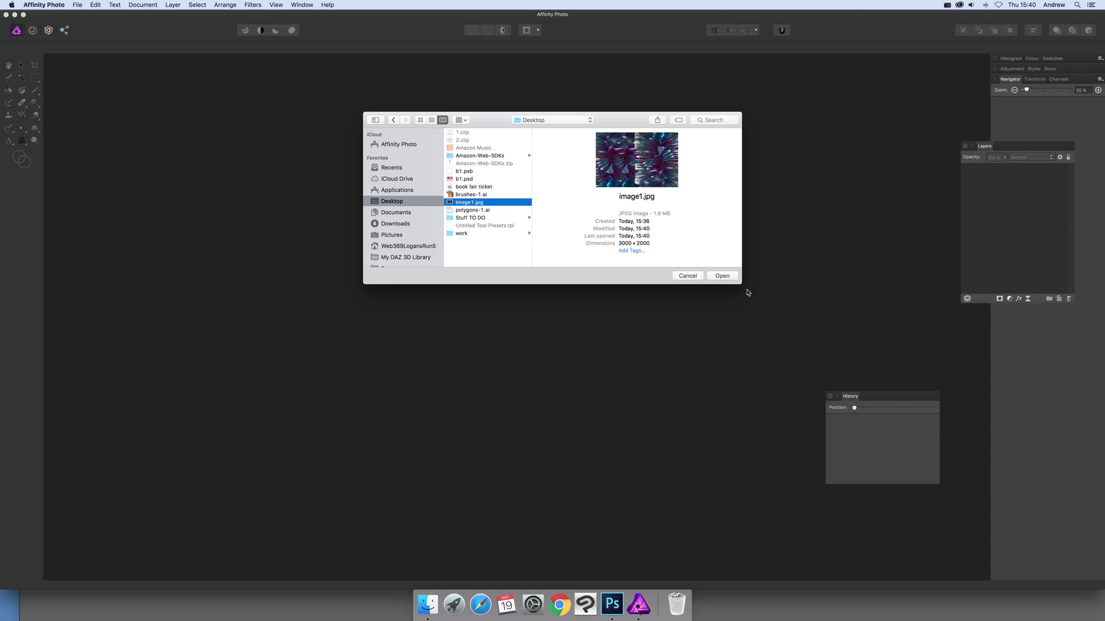
left_click(722, 276)
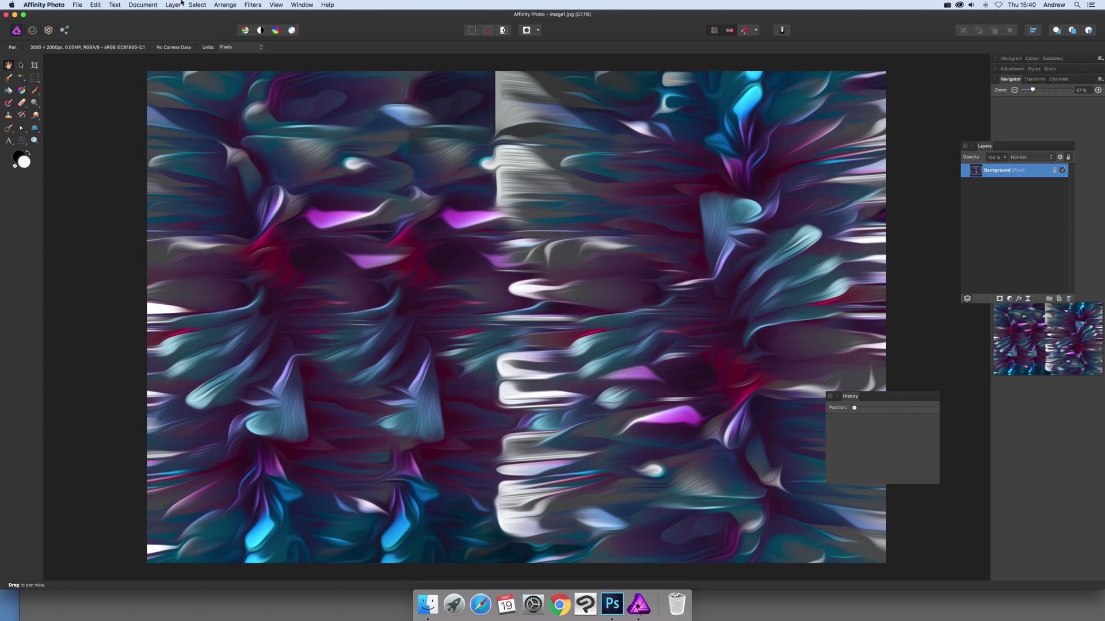
left_click(253, 6)
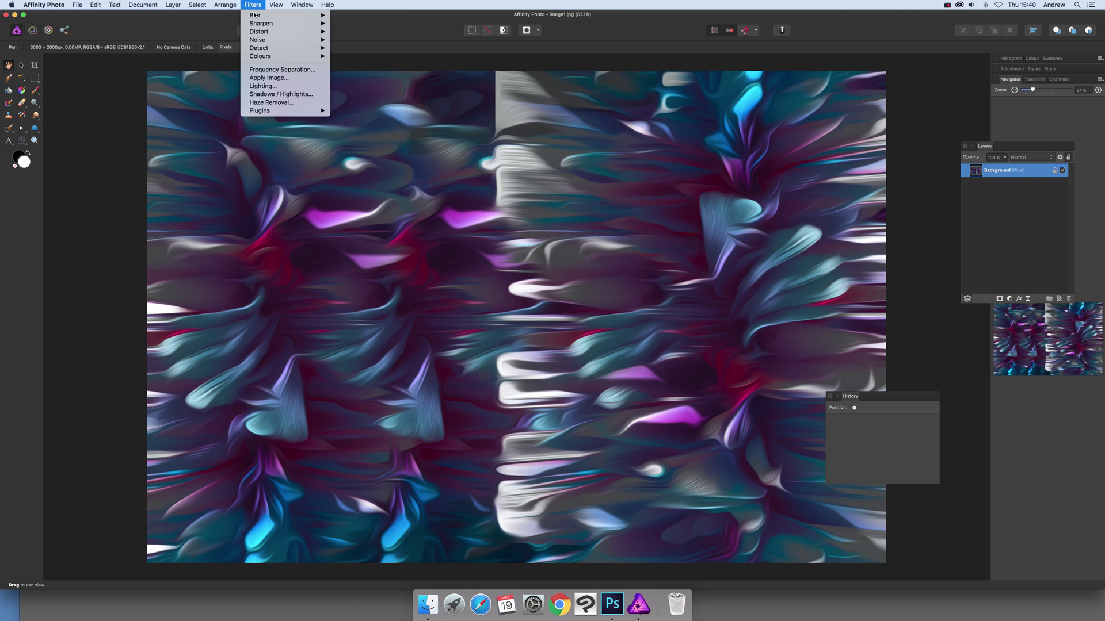
- Start the Deform filter and pin anchor handles all along the top edge
mouse_move(265, 31)
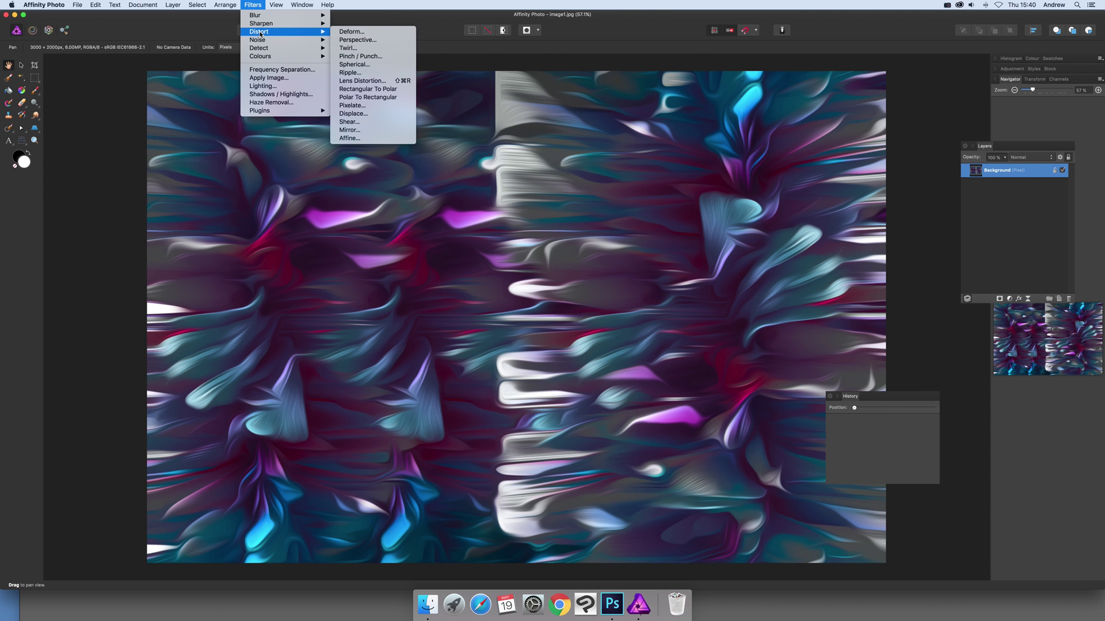
left_click(351, 31)
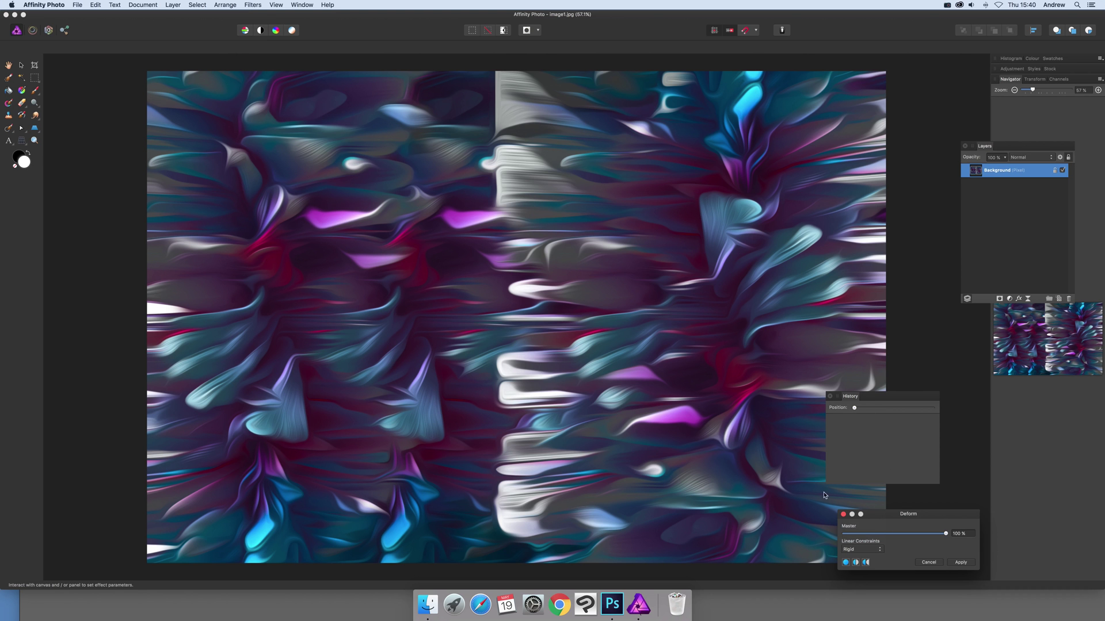
left_click(877, 74)
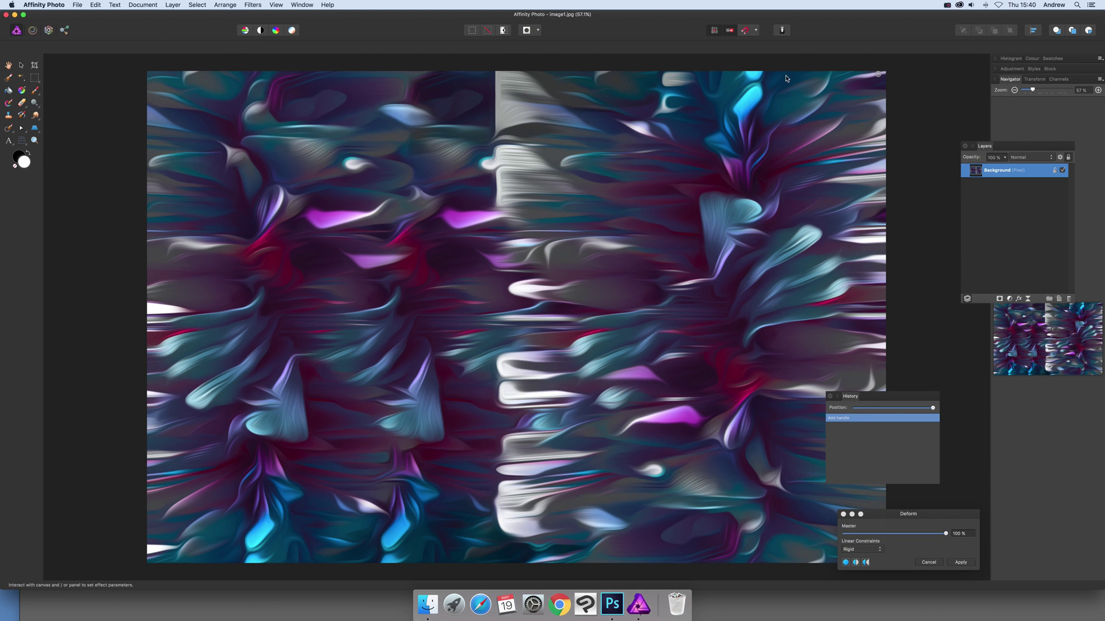
left_click(804, 76)
left_click(690, 79)
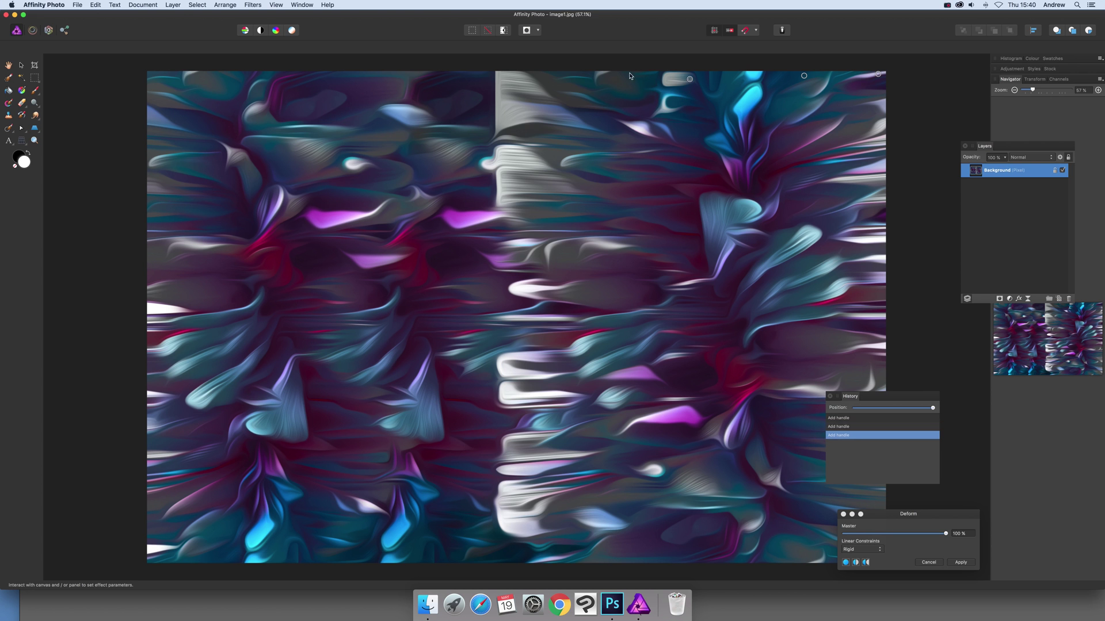
left_click(564, 80)
left_click(423, 76)
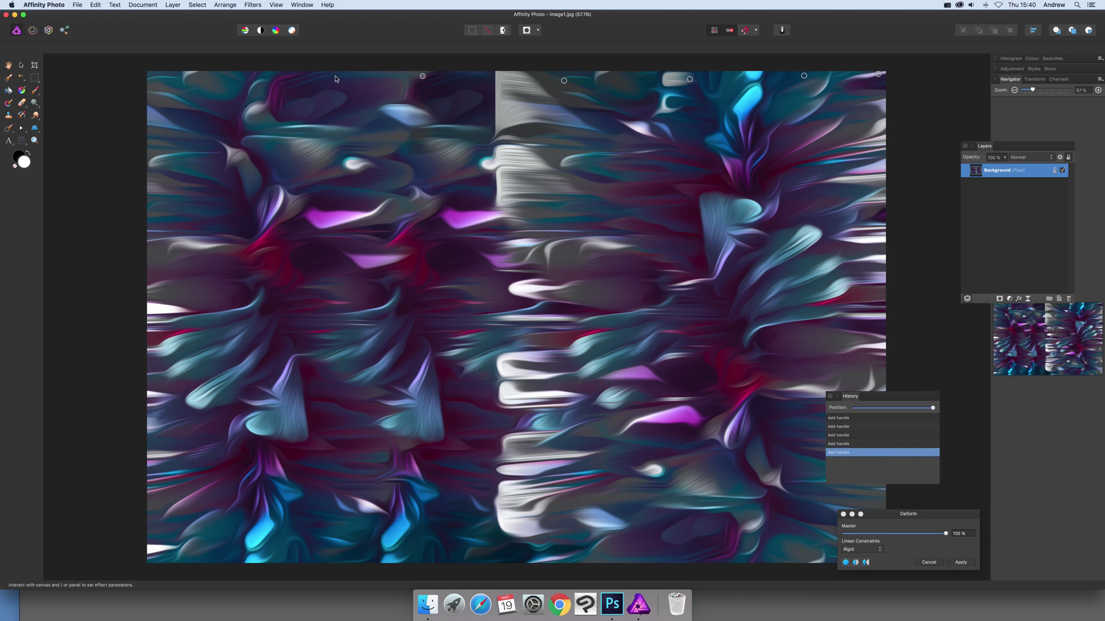
left_click(335, 76)
left_click(218, 74)
- Add anchor handles down the left edge and along the bottom-left
left_click(159, 79)
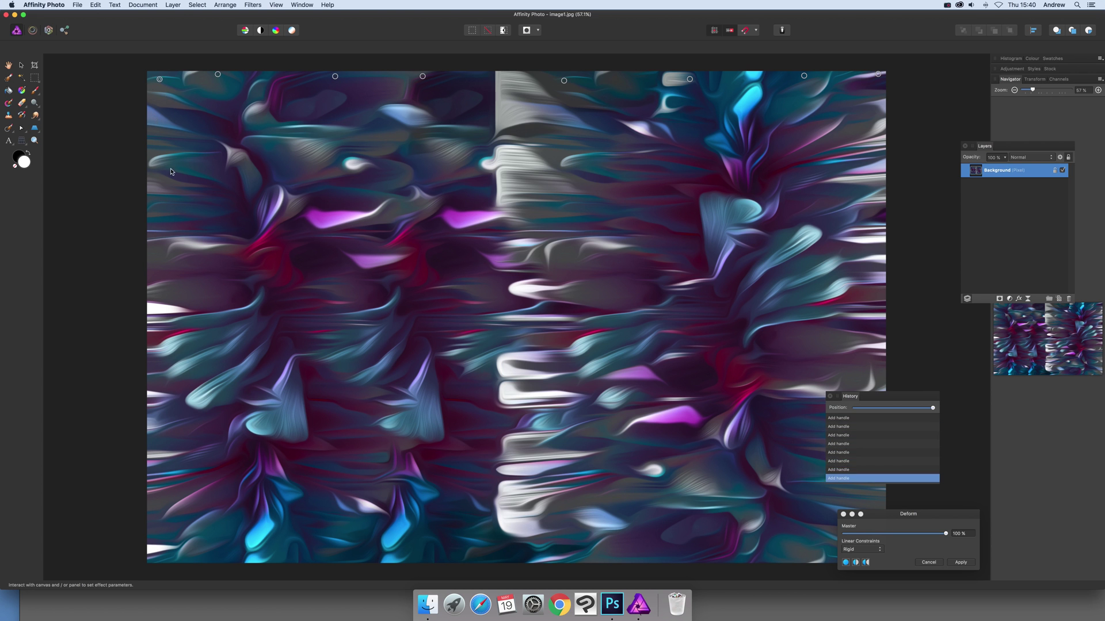
left_click(157, 197)
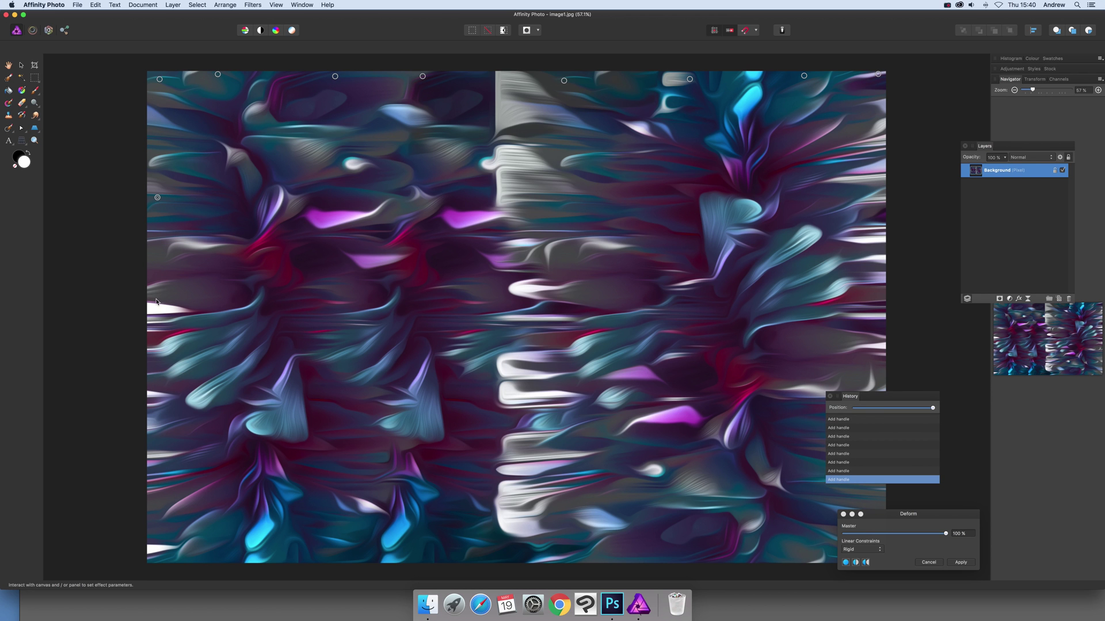
left_click(154, 409)
left_click(154, 491)
left_click(330, 554)
left_click(446, 558)
- Move the Deform and History panels aside, then pin the remaining bottom and right edges
left_click_drag(902, 516, 987, 499)
left_click_drag(861, 403, 945, 382)
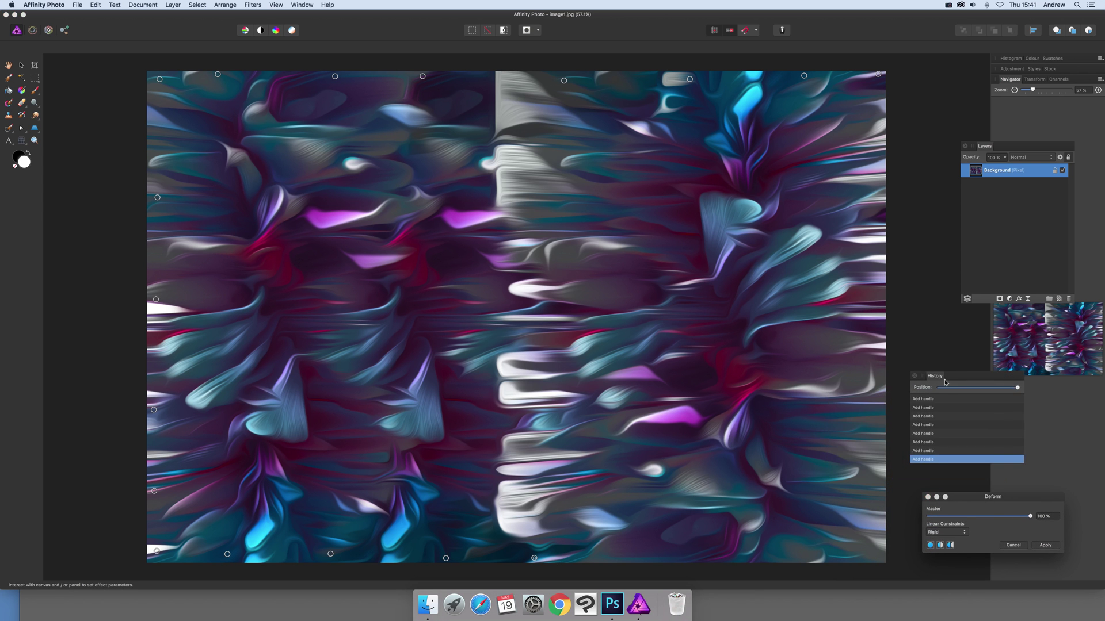
left_click(610, 557)
left_click(686, 560)
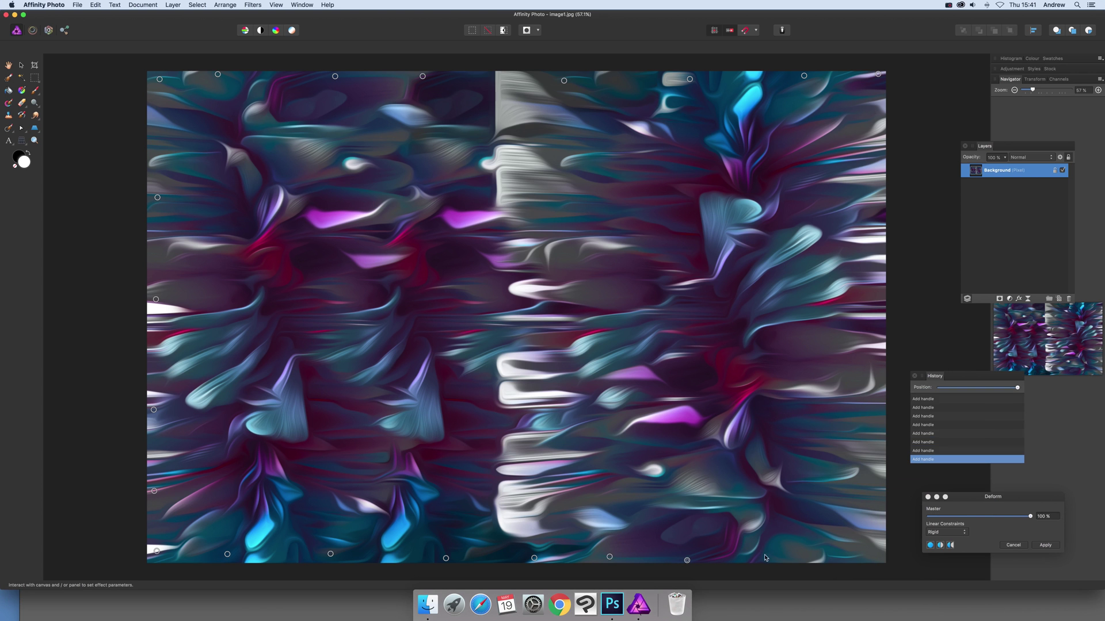
left_click(751, 558)
left_click(825, 558)
left_click(881, 449)
left_click(883, 326)
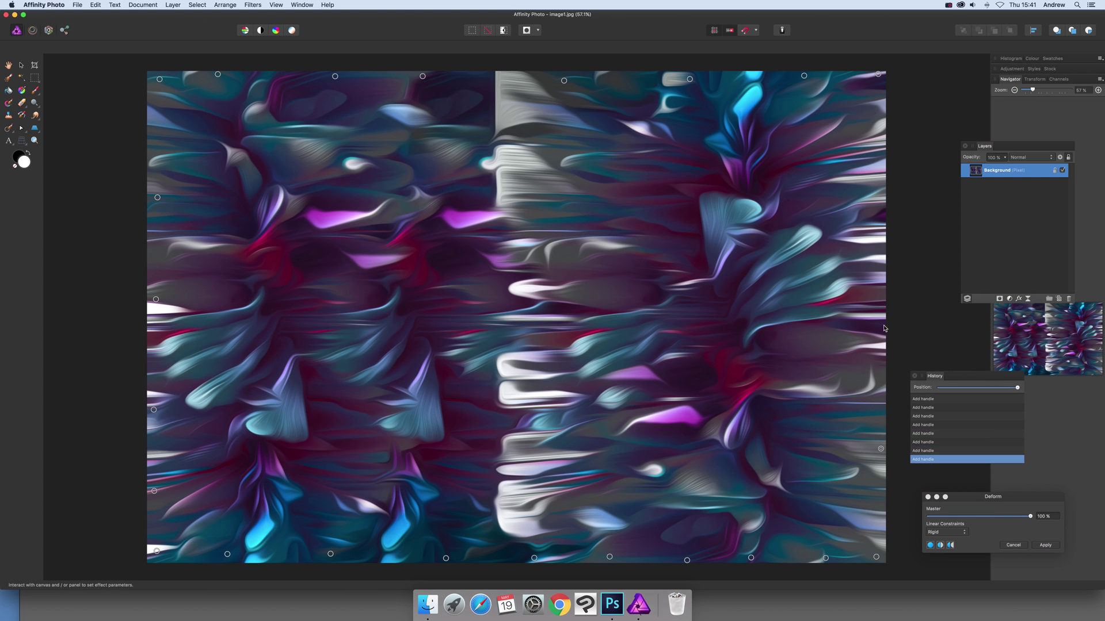
left_click(877, 234)
- Drag deform points to twist the upper-middle, upper-left, lower-middle, lower-left and lower-right into swirls
left_click_drag(581, 242, 477, 148)
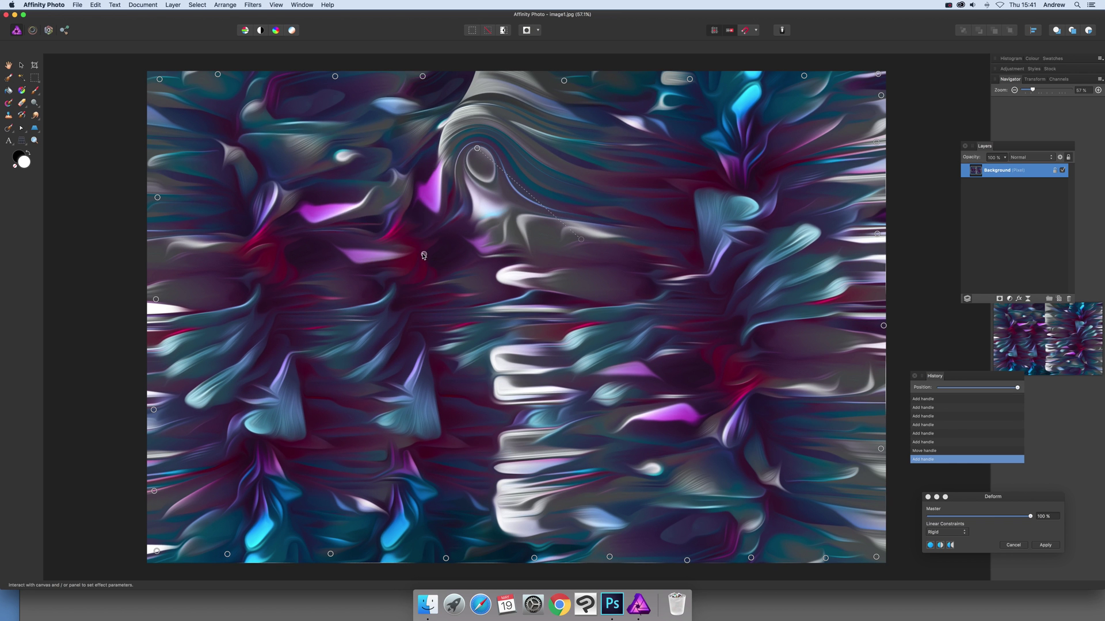
left_click_drag(424, 254, 255, 117)
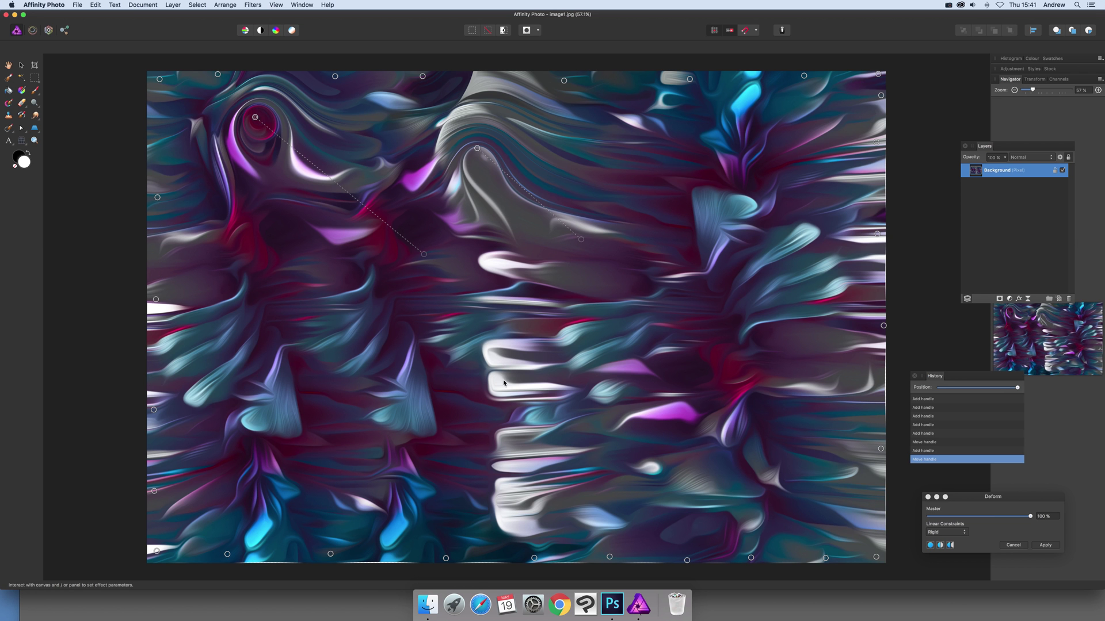
left_click(439, 350)
left_click_drag(440, 349, 325, 507)
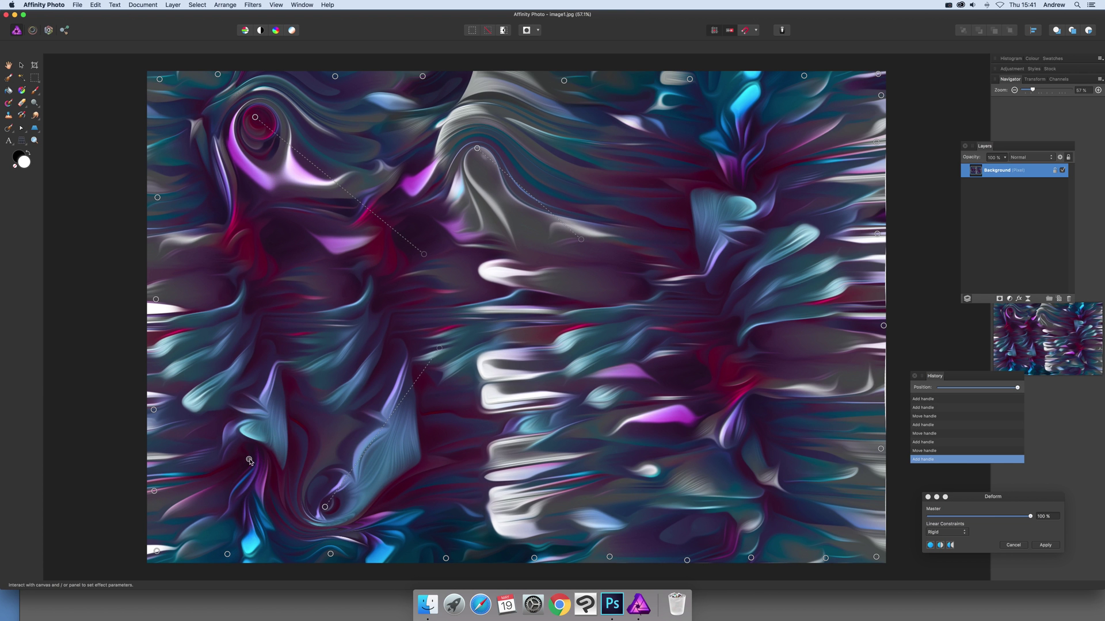
left_click_drag(249, 461, 165, 360)
left_click(576, 394)
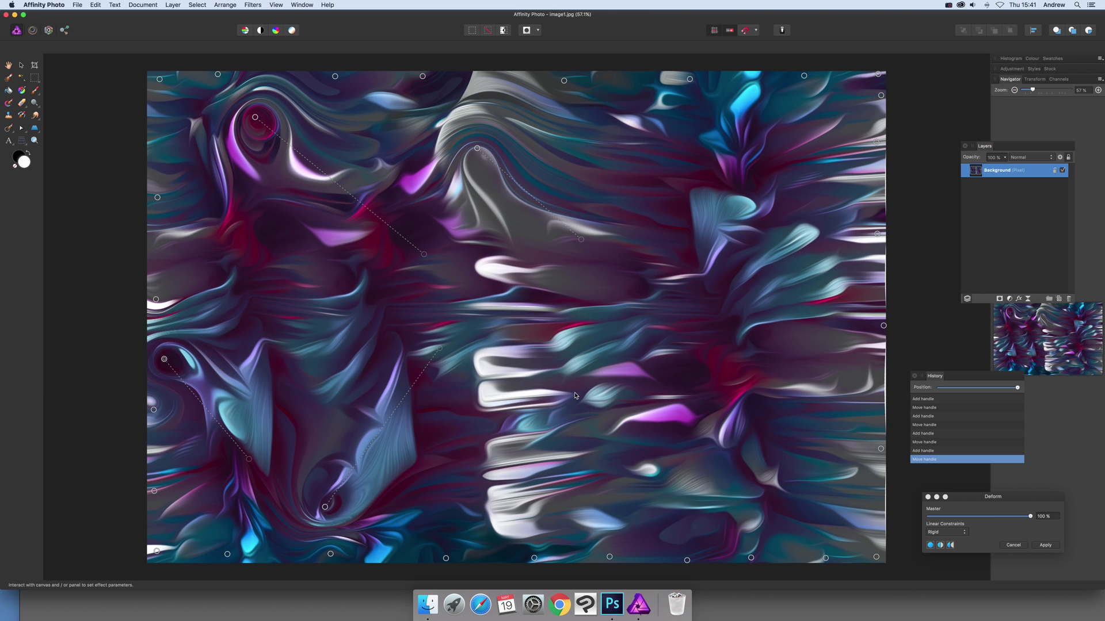
left_click_drag(576, 393, 792, 466)
- Stretch the right side and centre upward, lower Master strength to 83%, and apply the deform
left_click(707, 304)
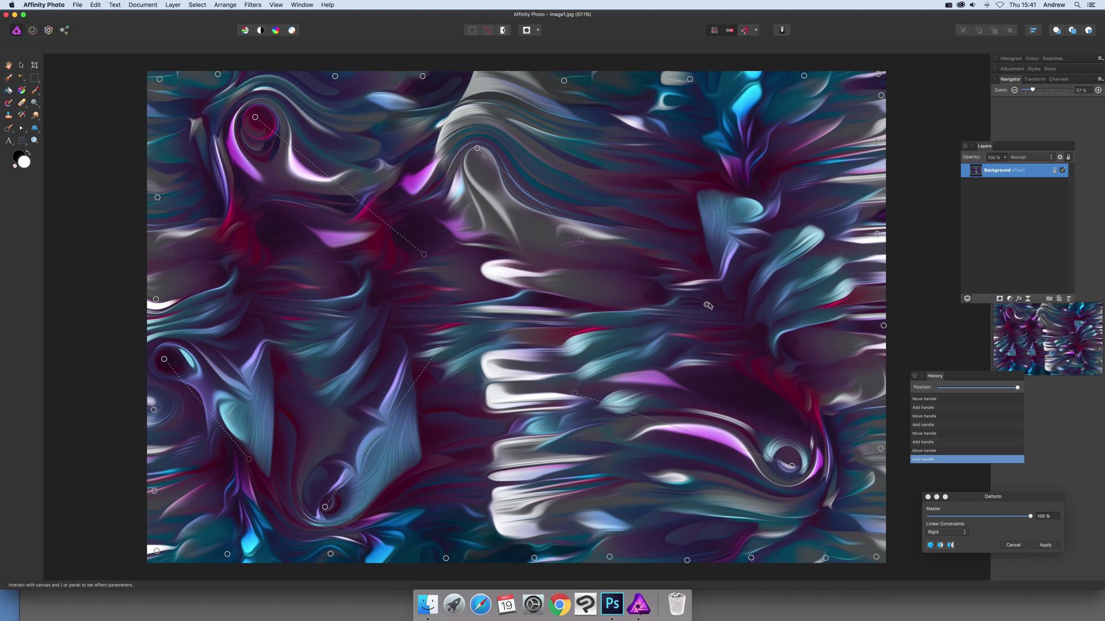
left_click_drag(707, 305, 880, 162)
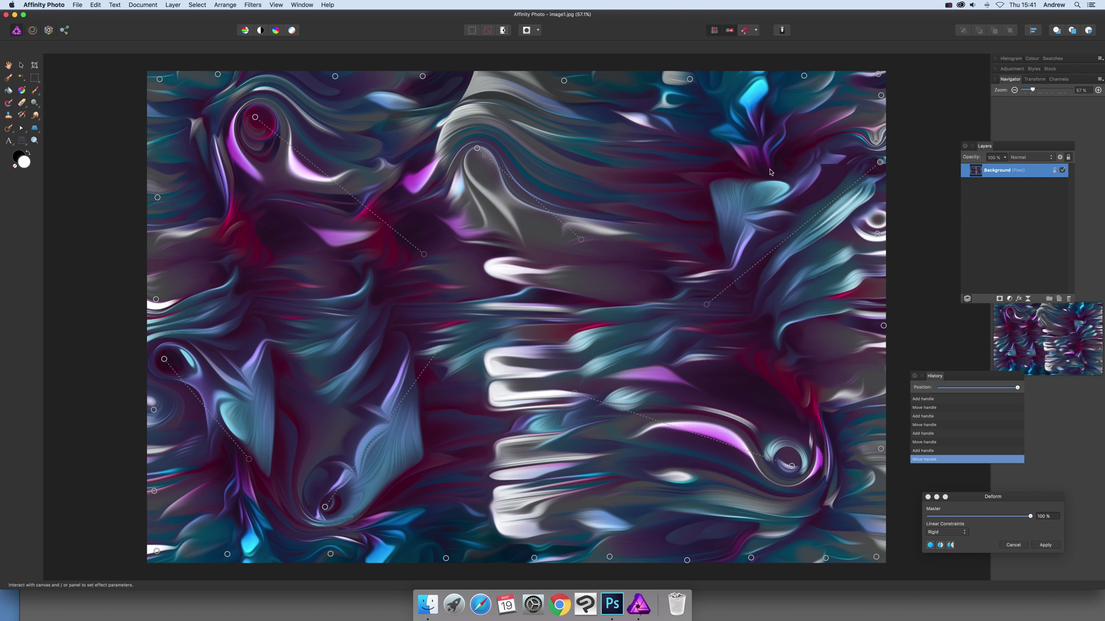
left_click(461, 364)
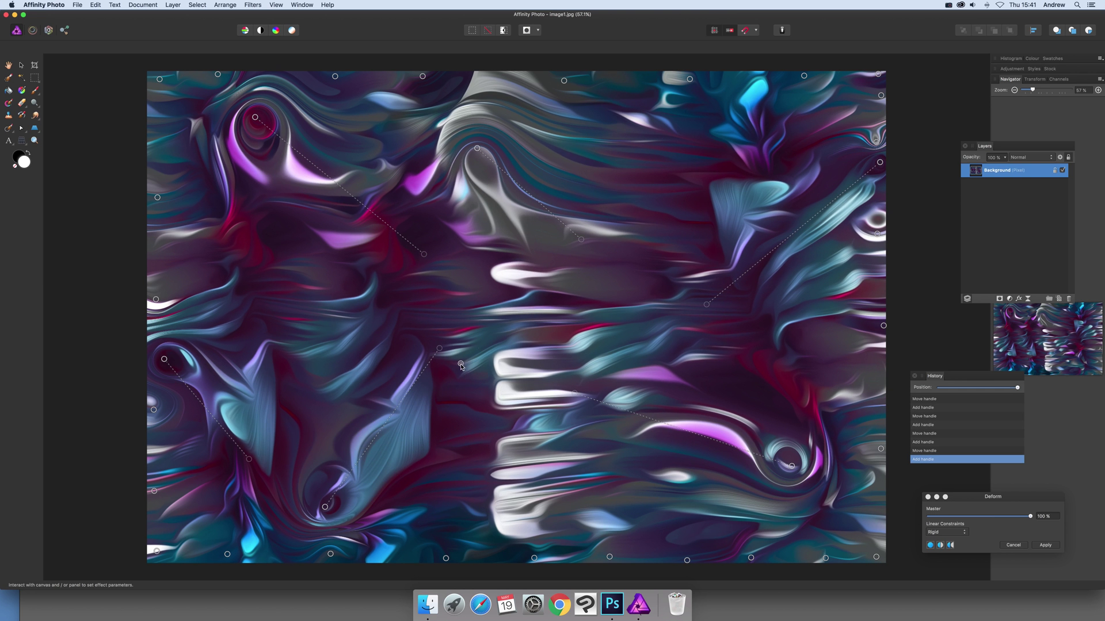
left_click_drag(461, 364, 744, 148)
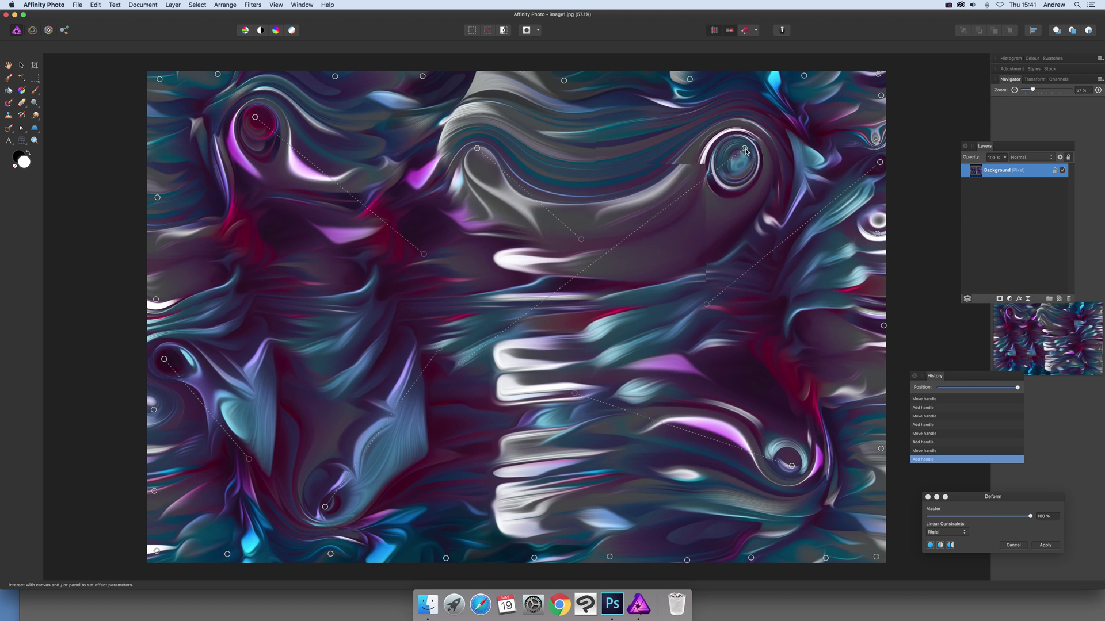
mouse_move(1030, 516)
left_mouse_down()
mouse_move(972, 523)
mouse_move(1013, 524)
left_mouse_up()
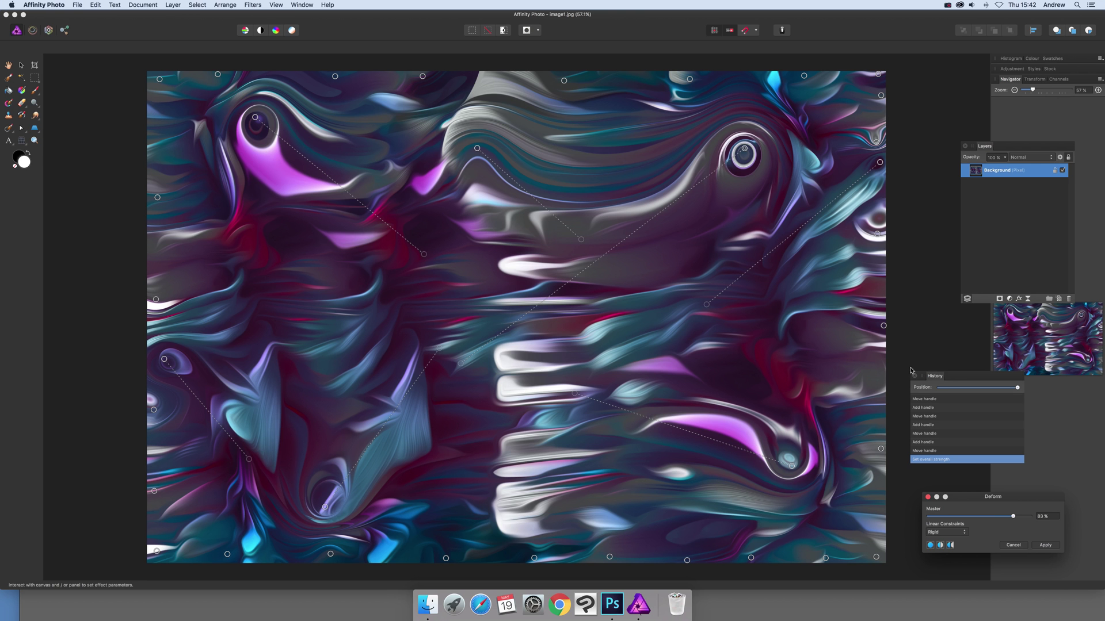
left_click(1045, 545)
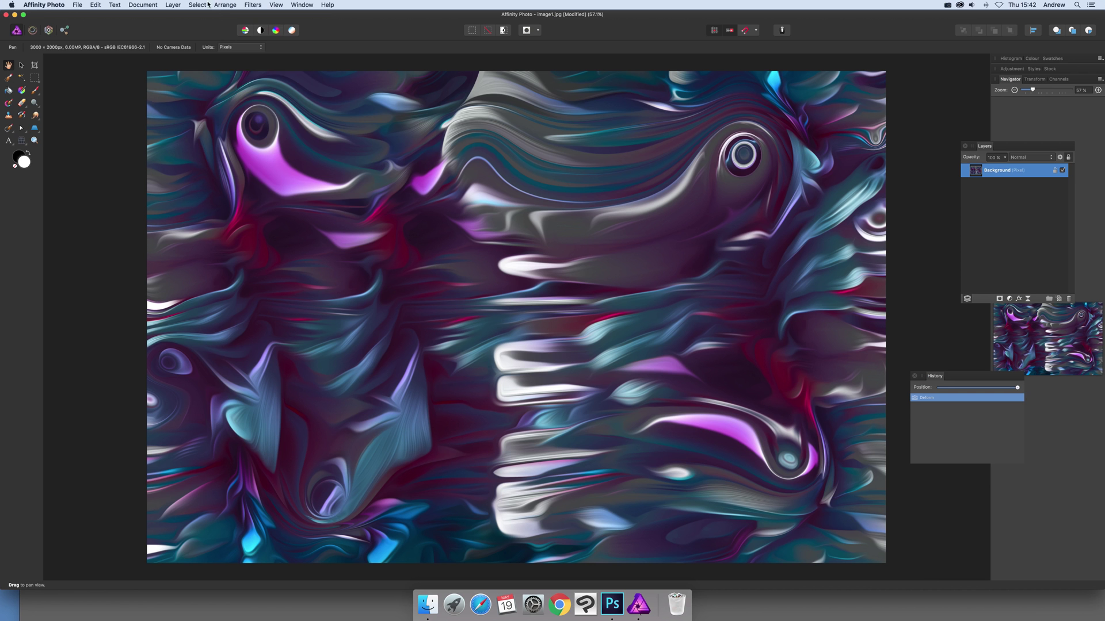
- Start a new Deform filter and pin eight anchor points around the image edges
left_click(254, 4)
mouse_move(288, 45)
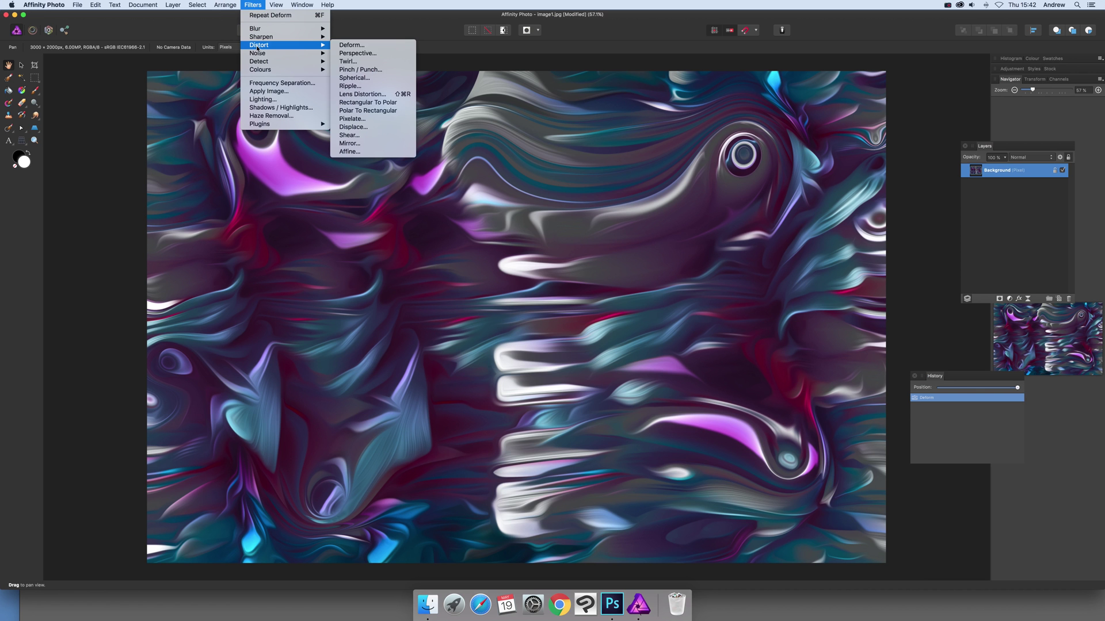
left_click(373, 46)
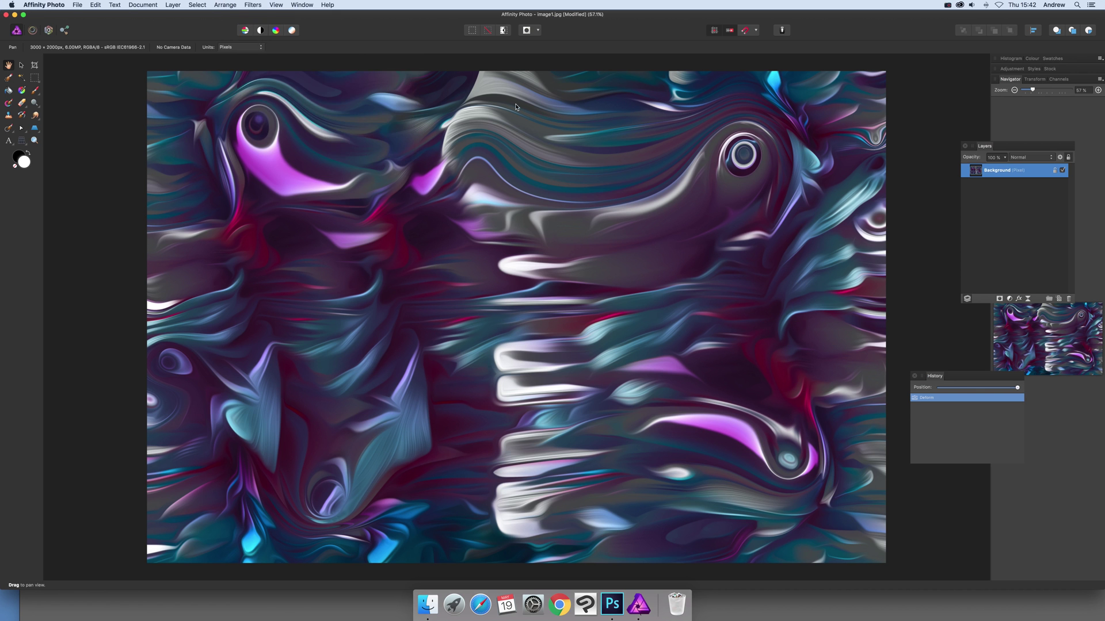
left_click(423, 86)
left_click(666, 79)
left_click(846, 99)
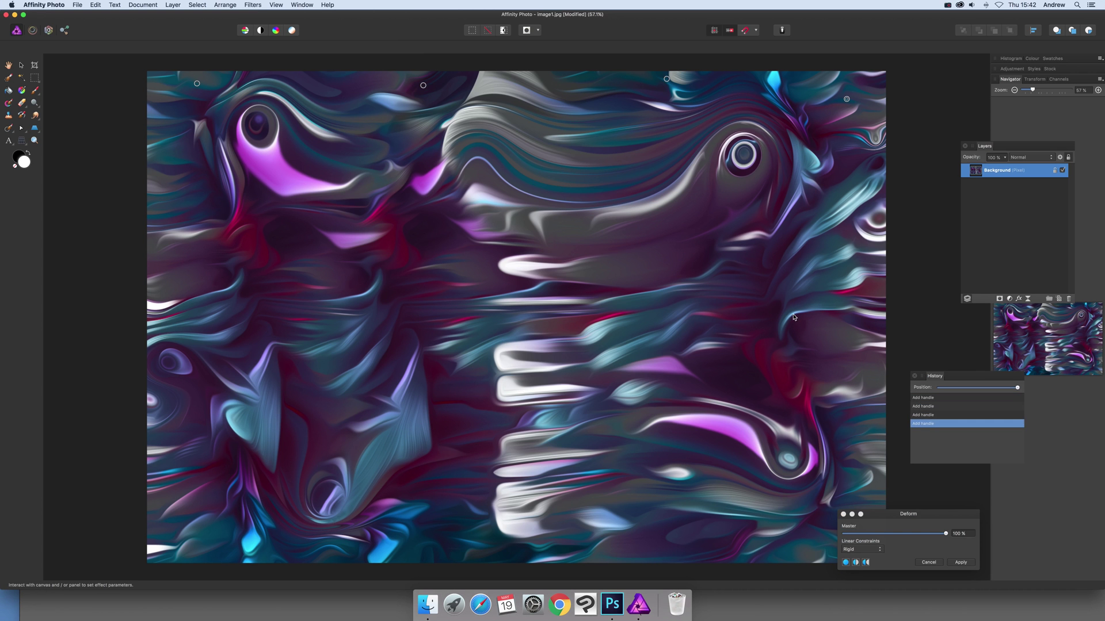
left_click(809, 294)
left_click(814, 482)
left_click(628, 529)
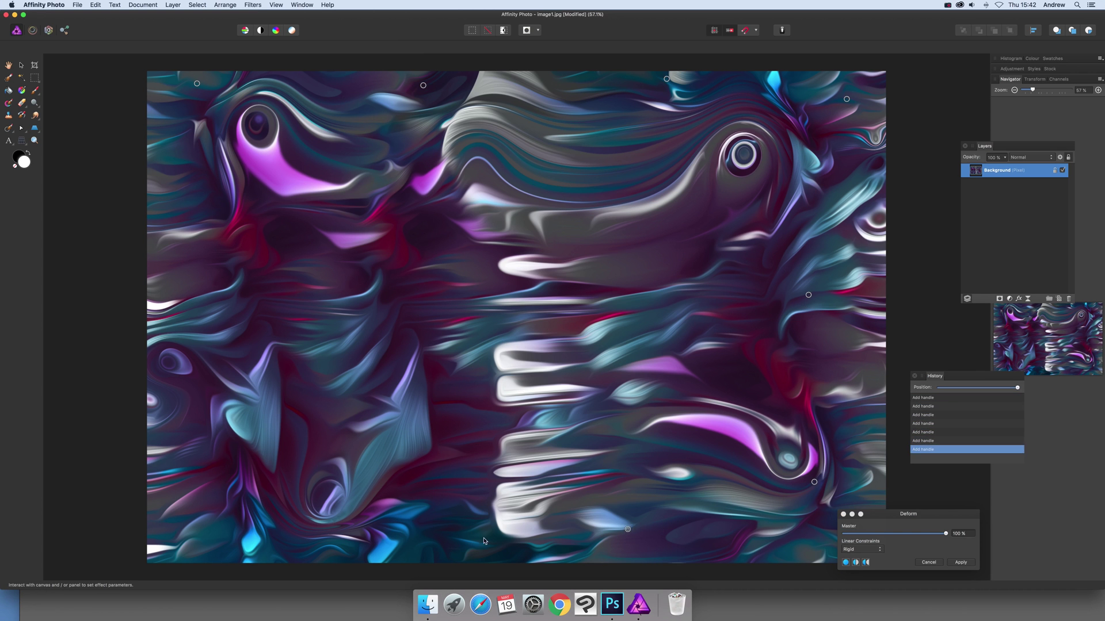
left_click(286, 542)
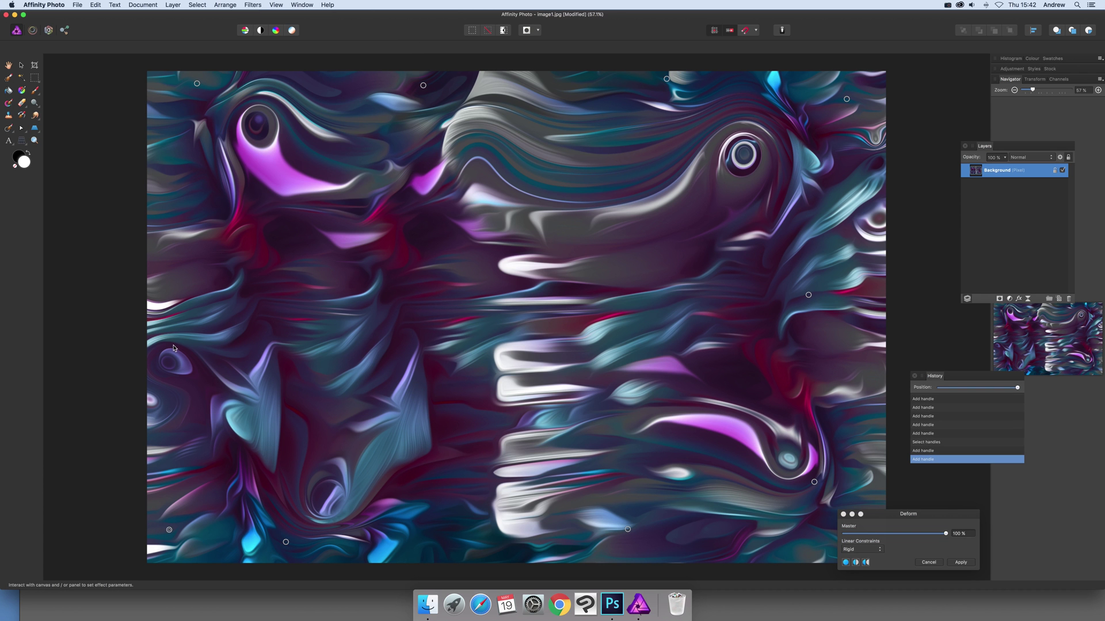
left_click(183, 199)
- Drag the centre and corners to bend the image into large sweeping swirls
left_click_drag(462, 254, 299, 172)
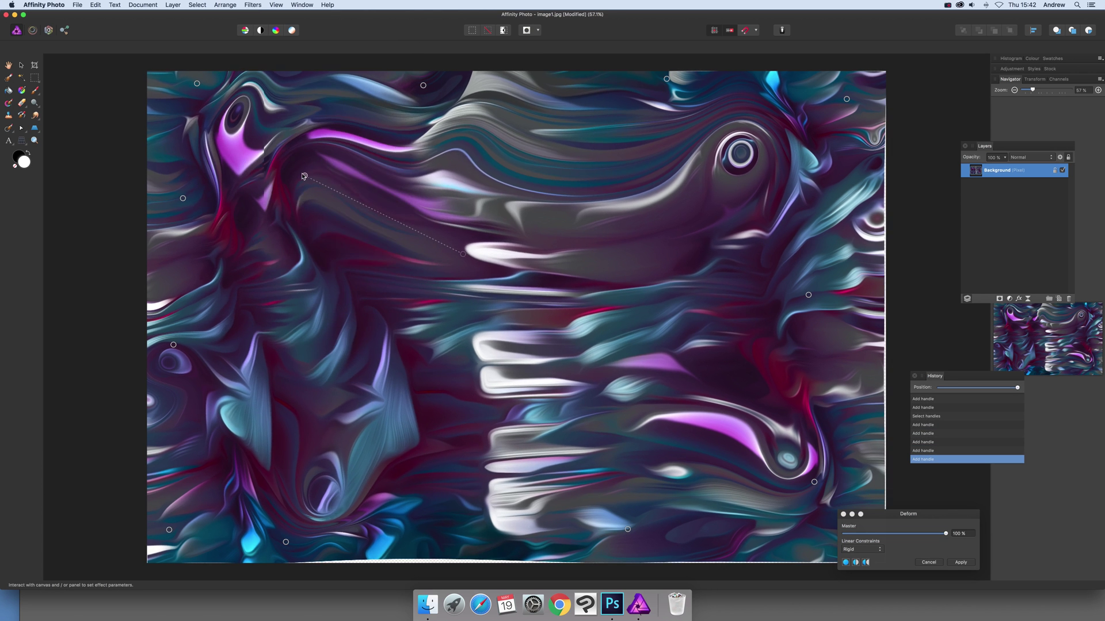
left_click(583, 313)
left_click_drag(584, 313, 388, 511)
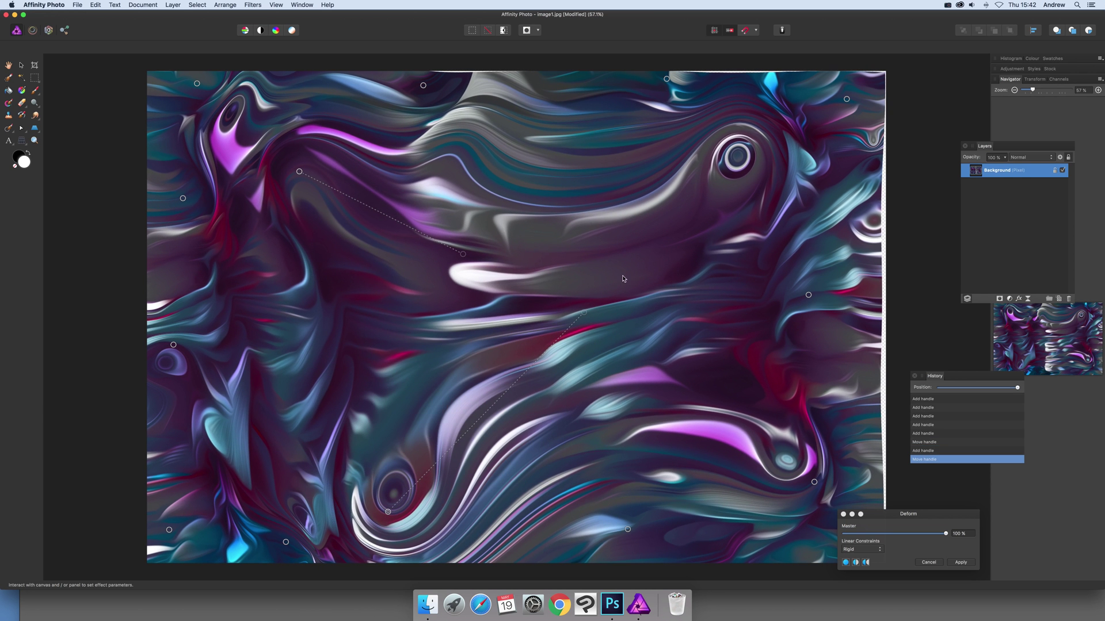
left_click_drag(563, 240, 774, 431)
left_click_drag(666, 246, 764, 132)
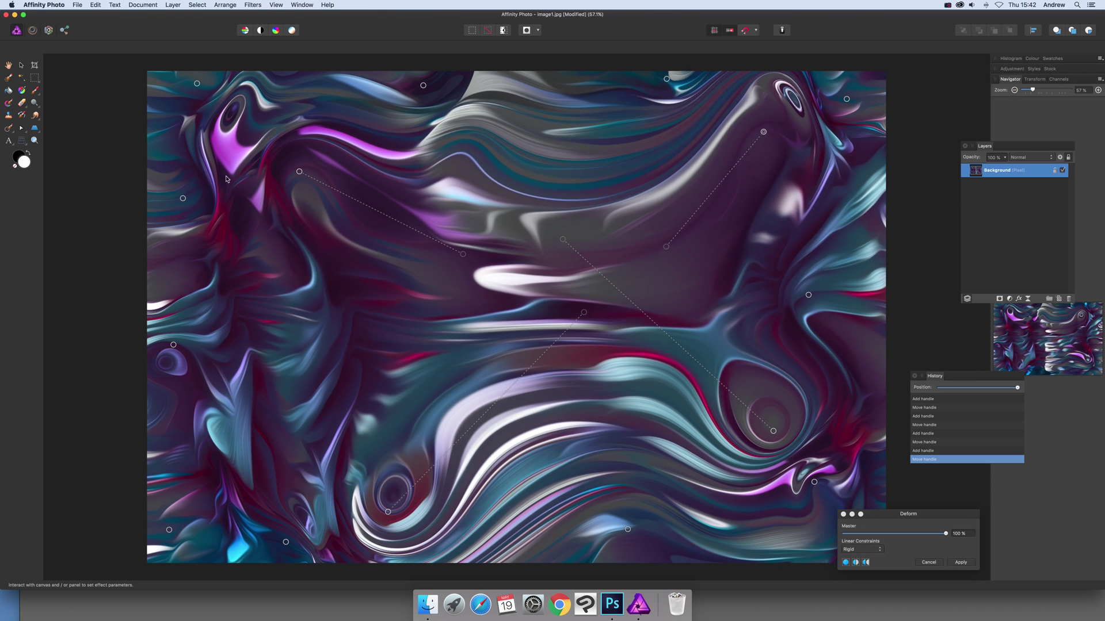
left_click_drag(238, 128, 175, 272)
- Refine the central swirls with further handle drags and apply the deformation at 100%
left_click_drag(305, 390, 286, 315)
left_click_drag(302, 368, 246, 197)
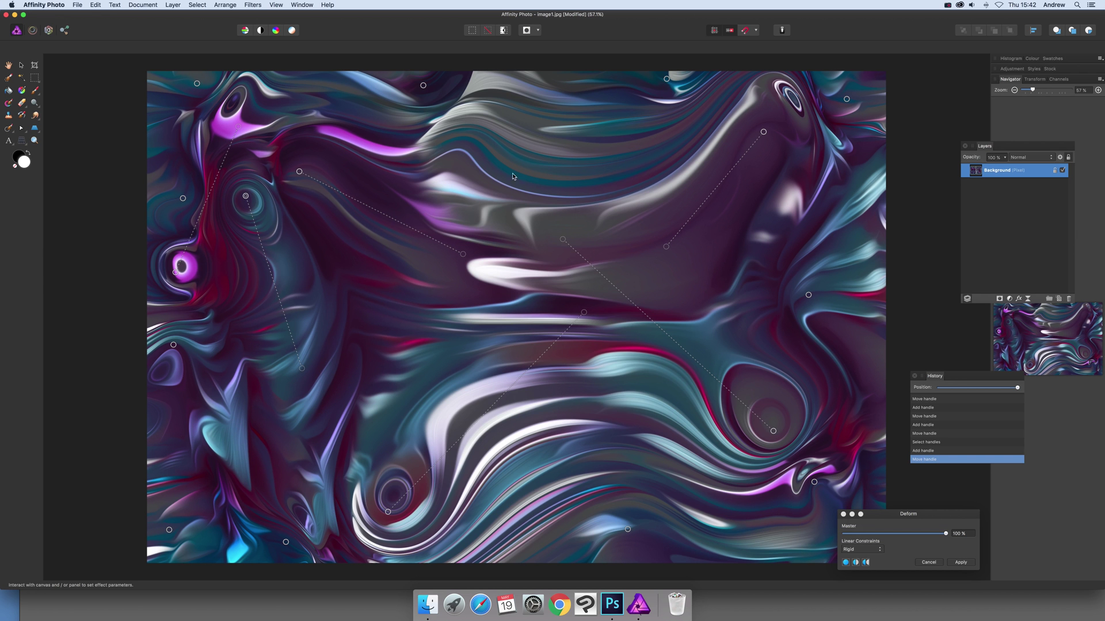
left_click_drag(484, 225, 433, 141)
left_click_drag(590, 219, 570, 489)
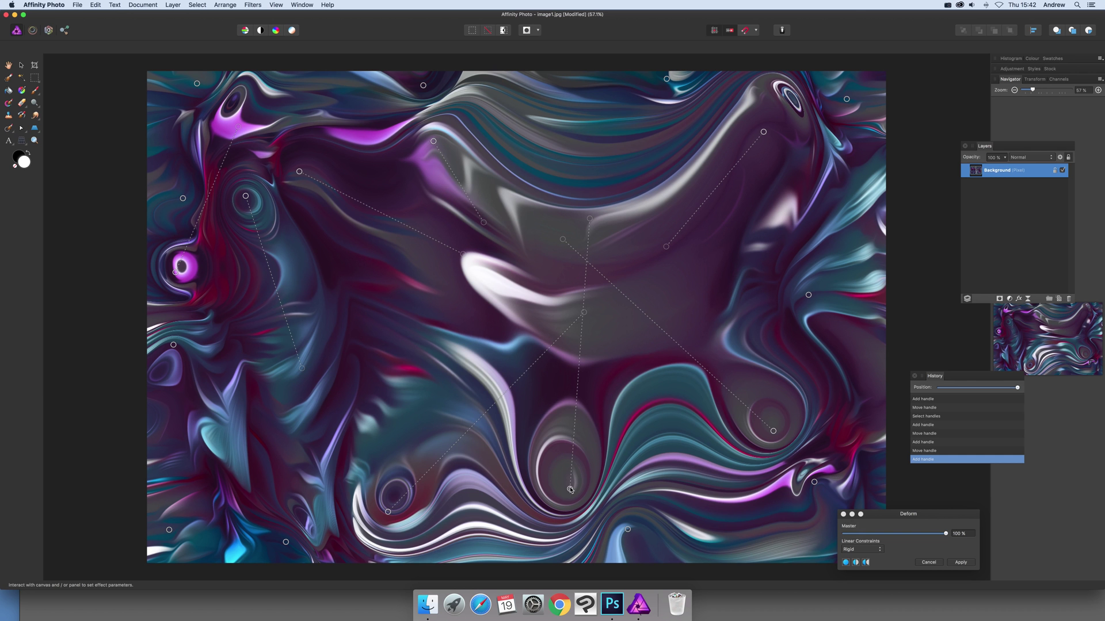
left_click_drag(466, 300, 361, 190)
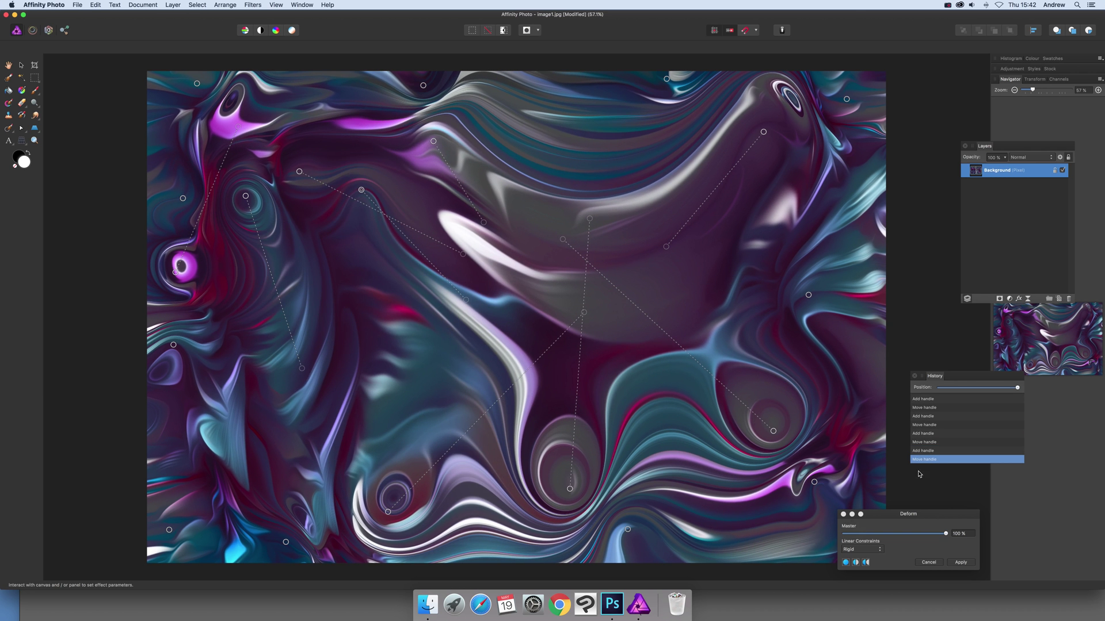
left_click(962, 563)
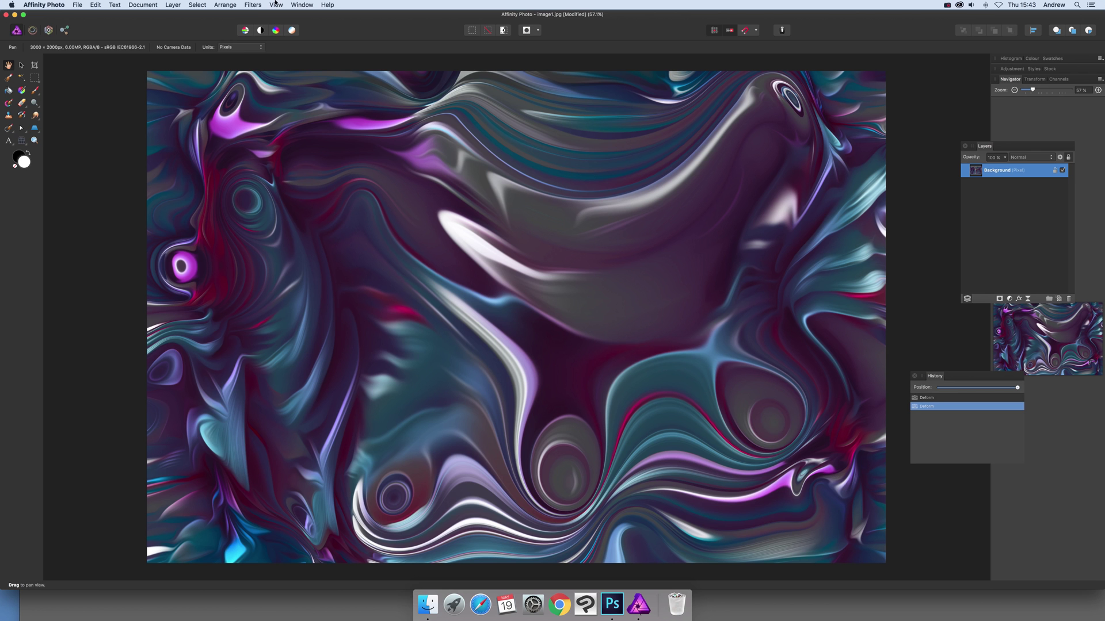
- Apply a Mirror filter with 7 mirrors, its centre moved toward the upper left
left_click(255, 7)
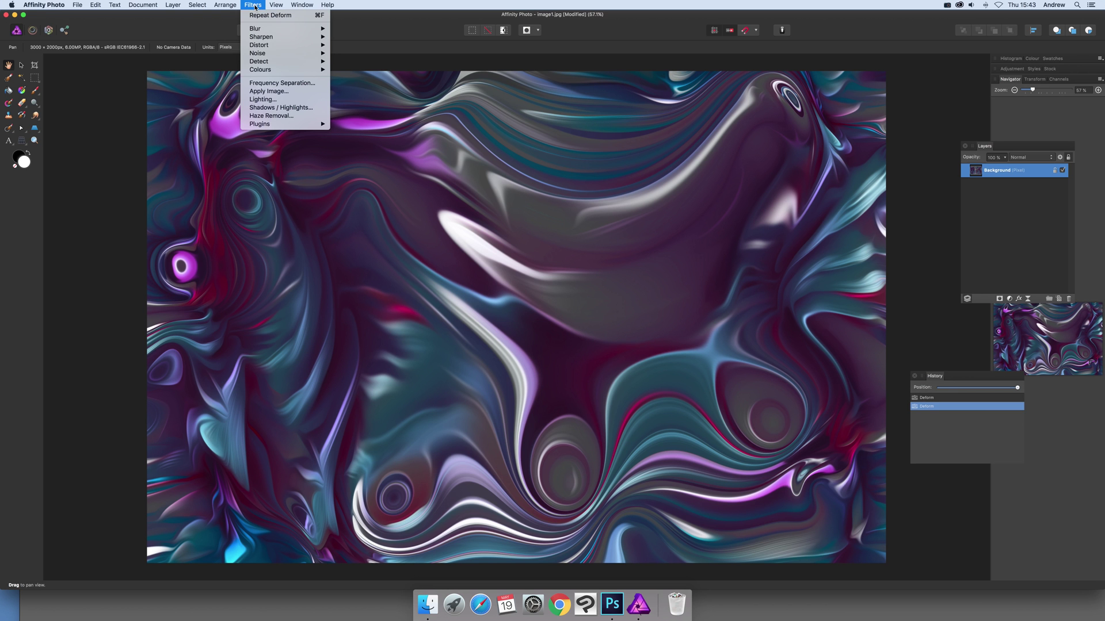
mouse_move(274, 45)
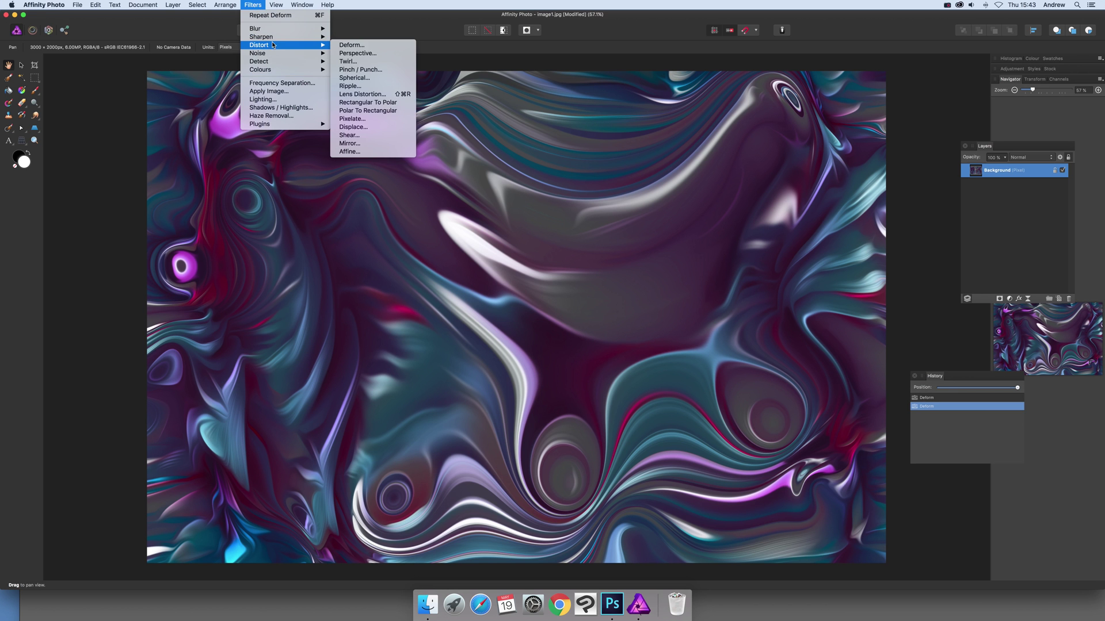
left_click(366, 144)
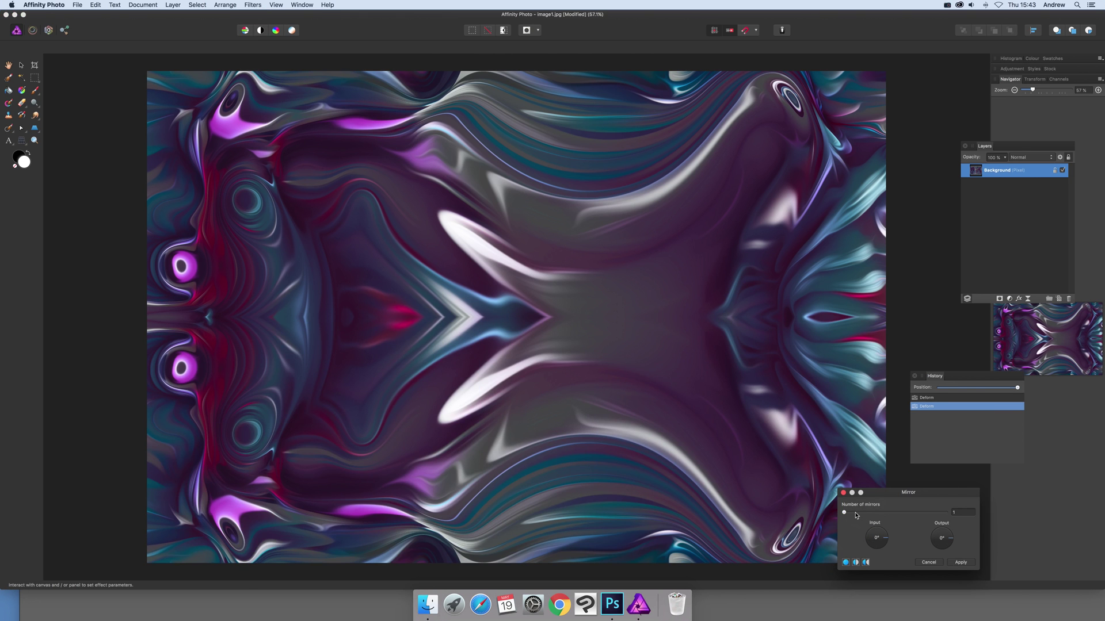
left_click_drag(856, 515, 859, 512)
mouse_move(500, 299)
left_mouse_down()
mouse_move(395, 241)
mouse_move(370, 365)
mouse_move(296, 370)
mouse_move(518, 248)
mouse_move(711, 248)
mouse_move(443, 129)
mouse_move(467, 158)
mouse_move(437, 141)
mouse_move(405, 177)
mouse_move(454, 123)
mouse_move(647, 171)
mouse_move(675, 362)
mouse_move(515, 352)
mouse_move(516, 286)
left_mouse_up()
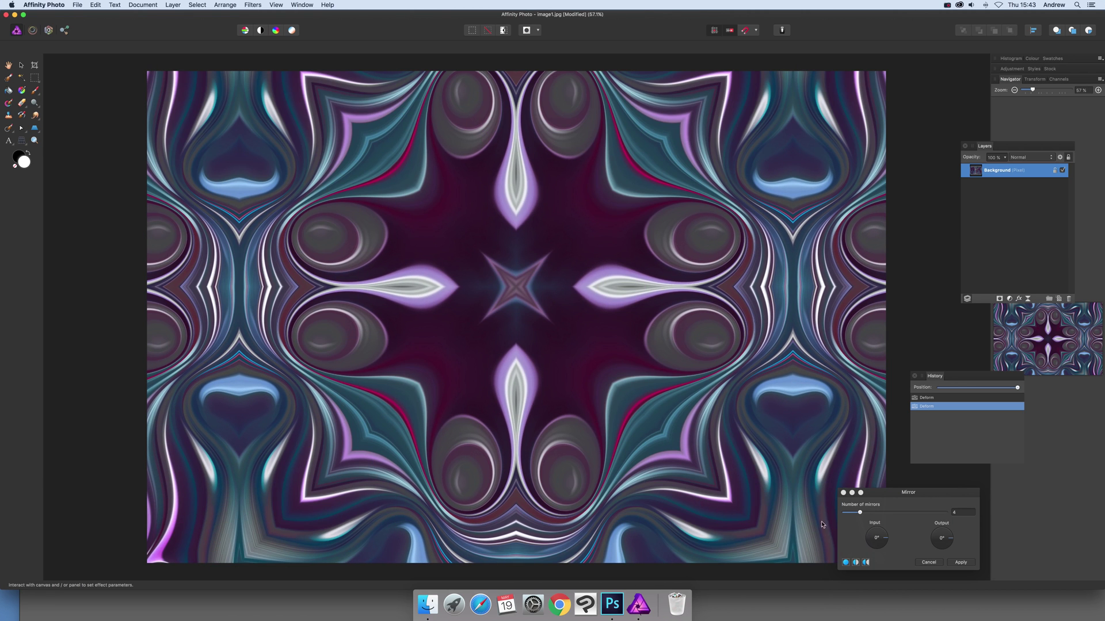
left_click(886, 541)
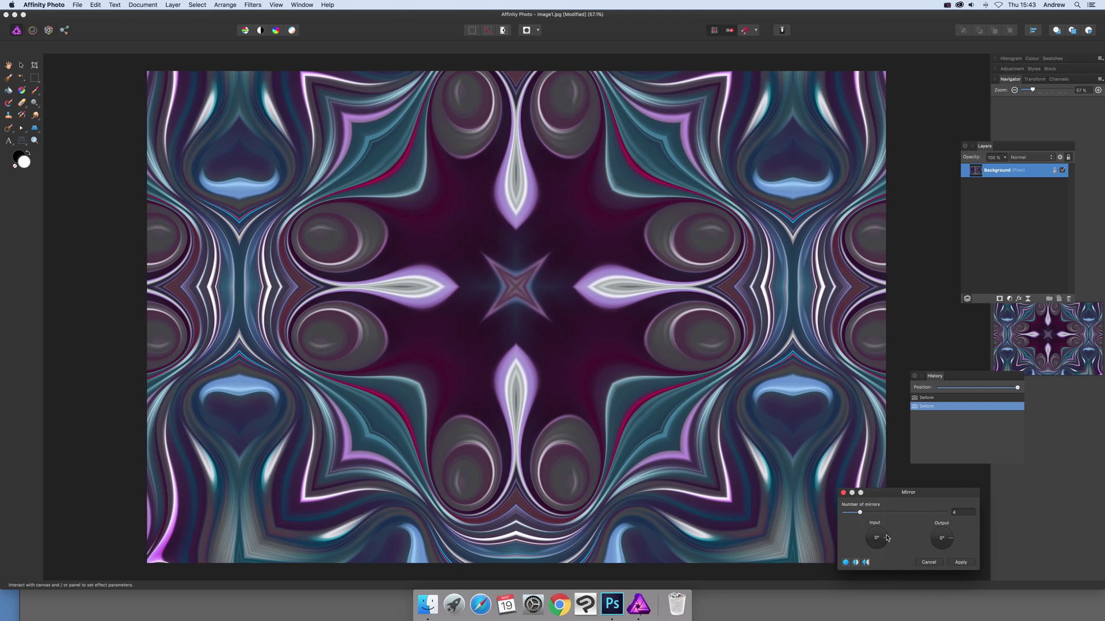
left_click_drag(887, 538, 888, 539)
left_click_drag(873, 513, 875, 513)
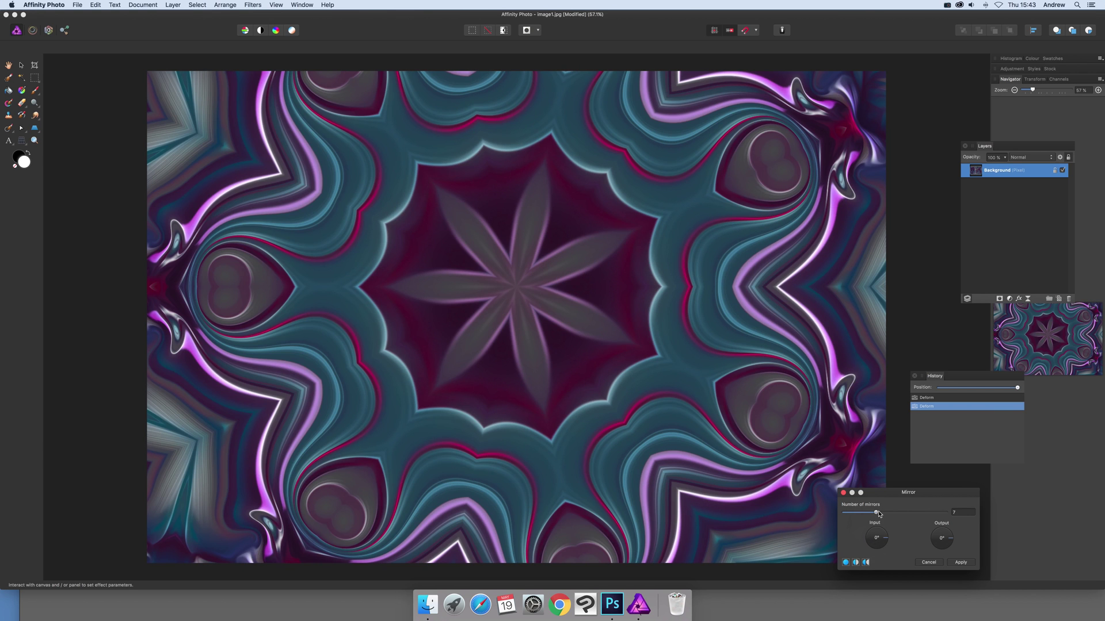
left_click_drag(516, 285, 429, 204)
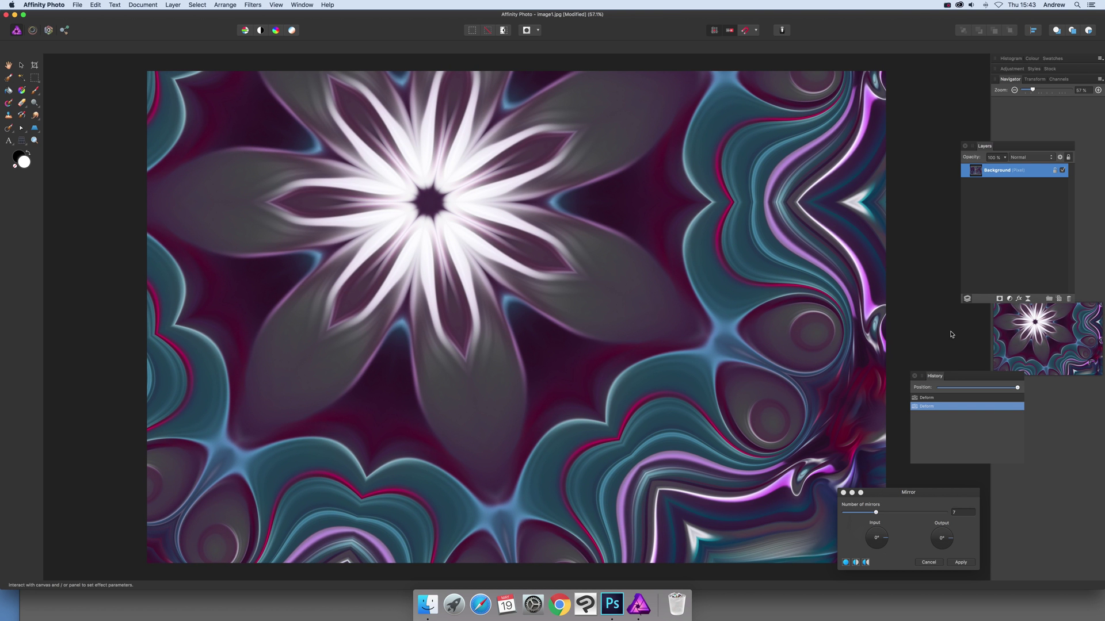
left_click(961, 562)
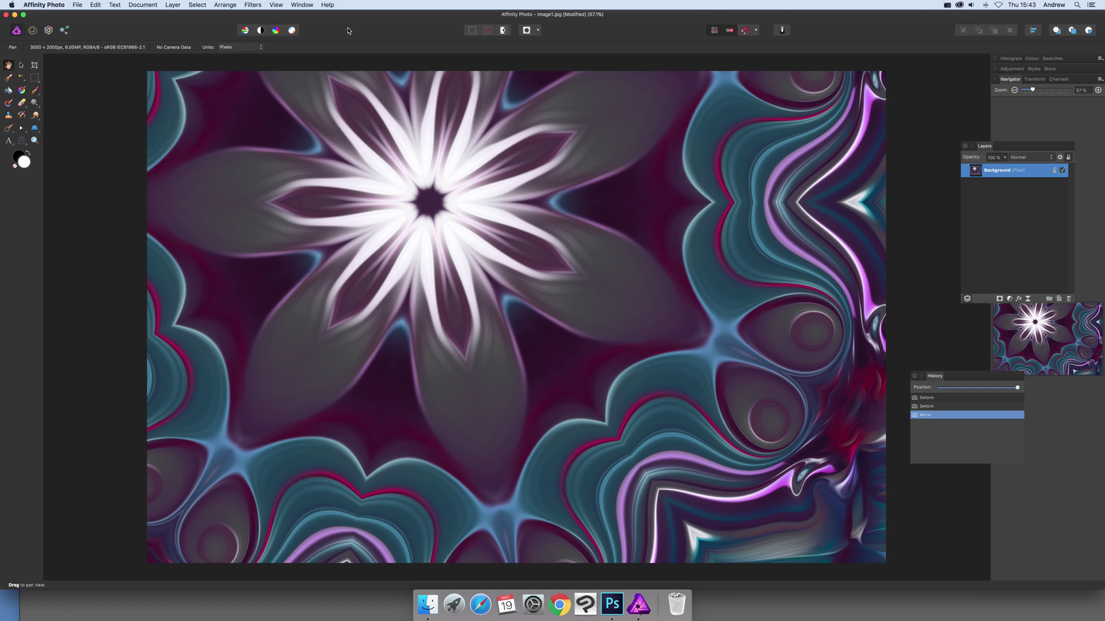
- Apply a second Mirror filter with 8 mirrors, recentred toward the upper right
left_click(256, 4)
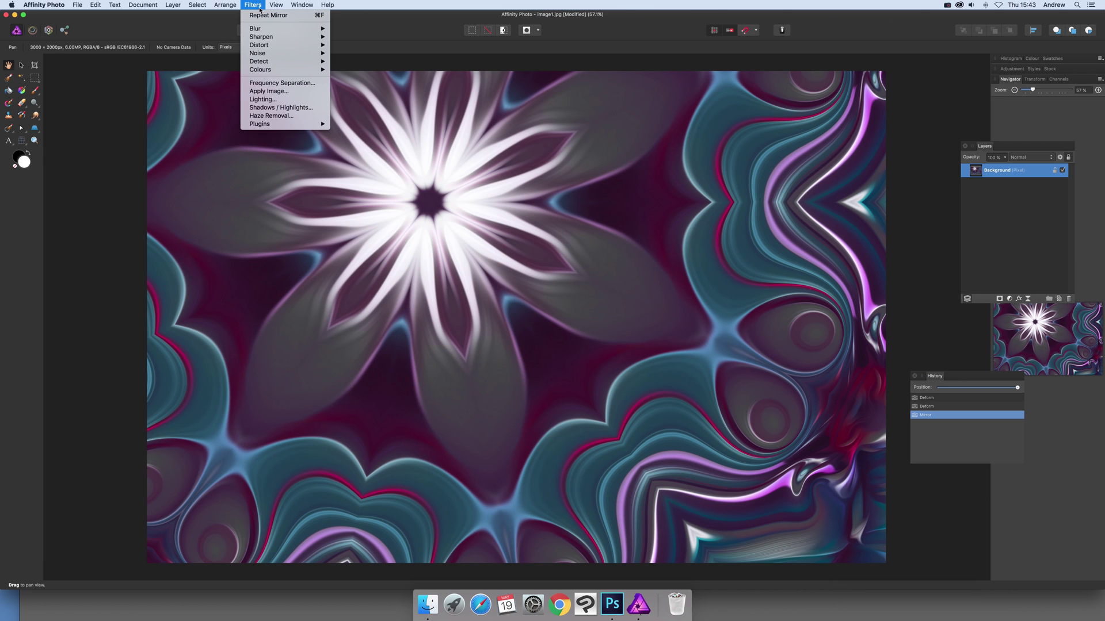
mouse_move(288, 45)
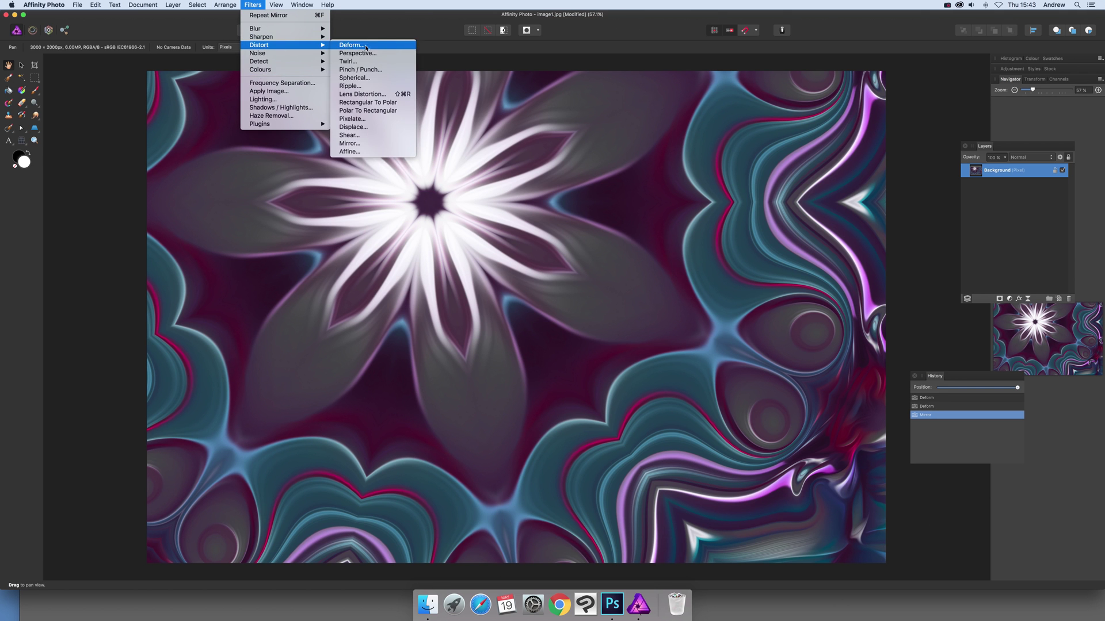
left_click(359, 148)
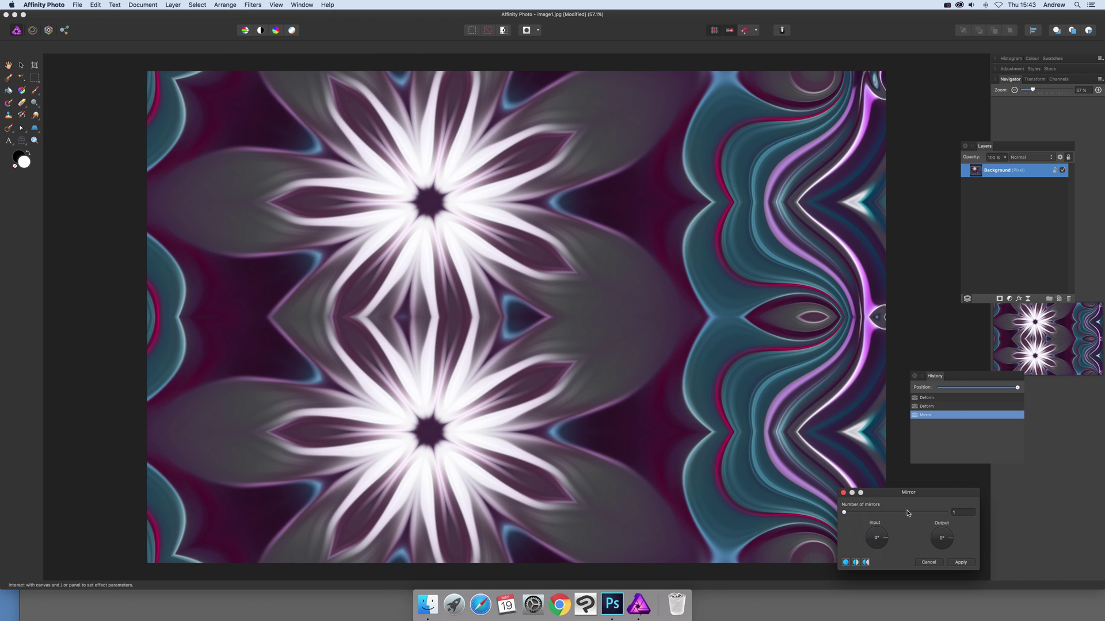
mouse_move(870, 513)
left_mouse_down()
mouse_move(890, 515)
mouse_move(880, 513)
left_mouse_up()
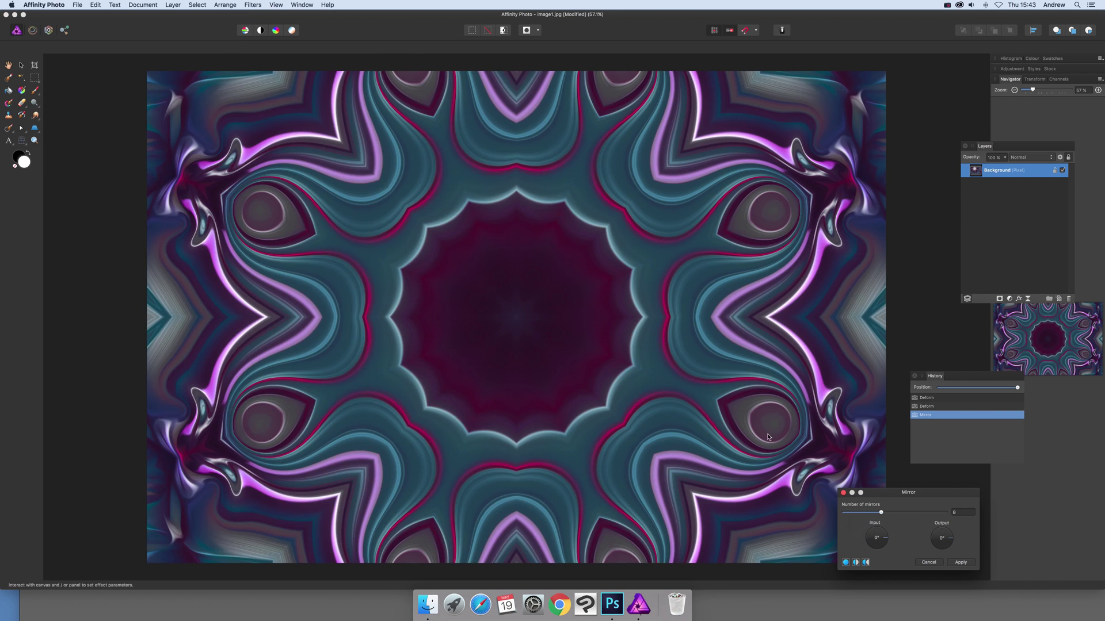
left_click_drag(541, 328, 713, 211)
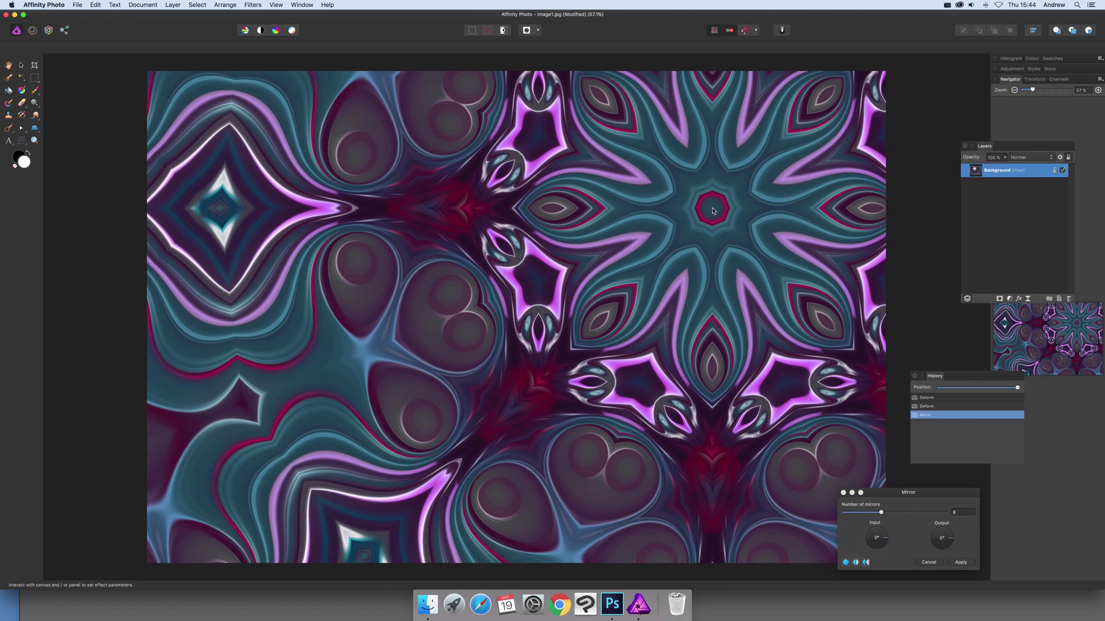
left_click(960, 562)
left_click(79, 4)
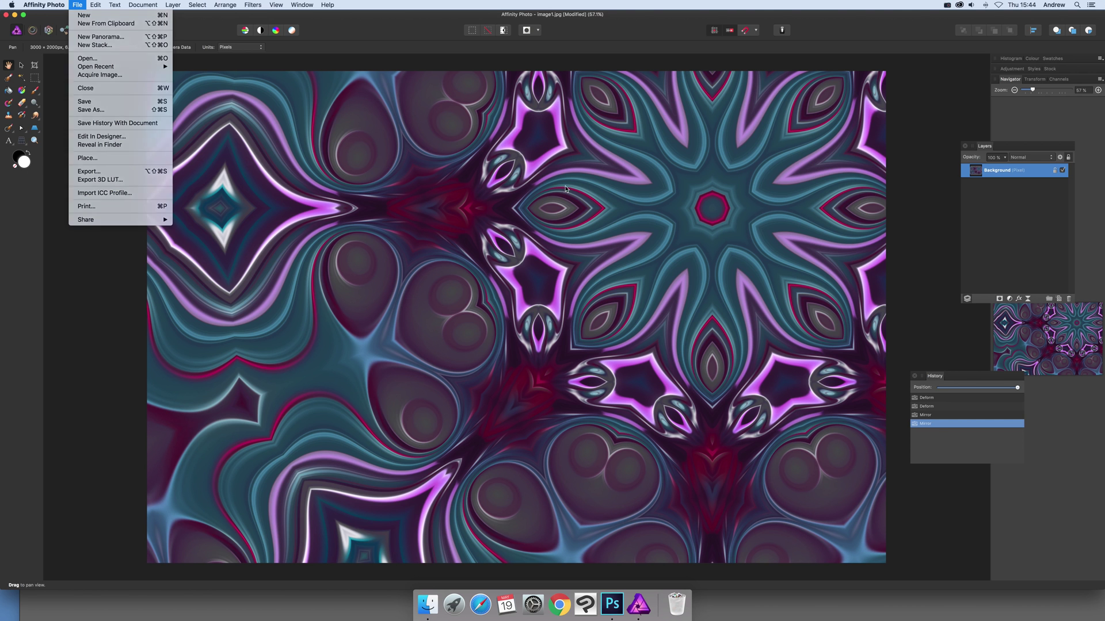
- Press Escape to close the File menu, leaving the teal-magenta mandala in view
key("Escape")
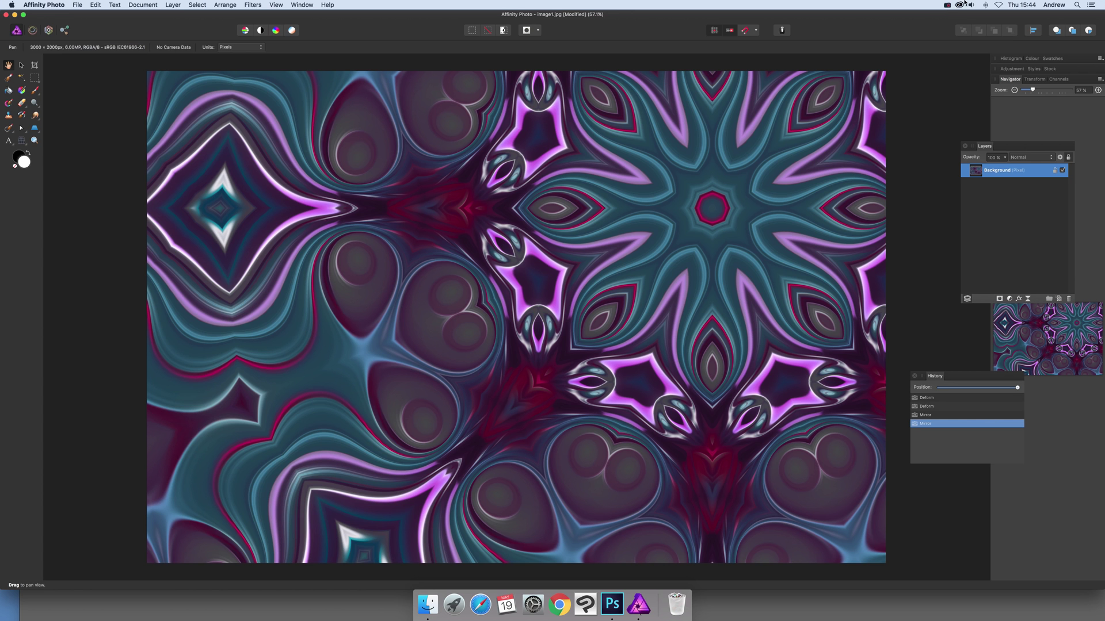